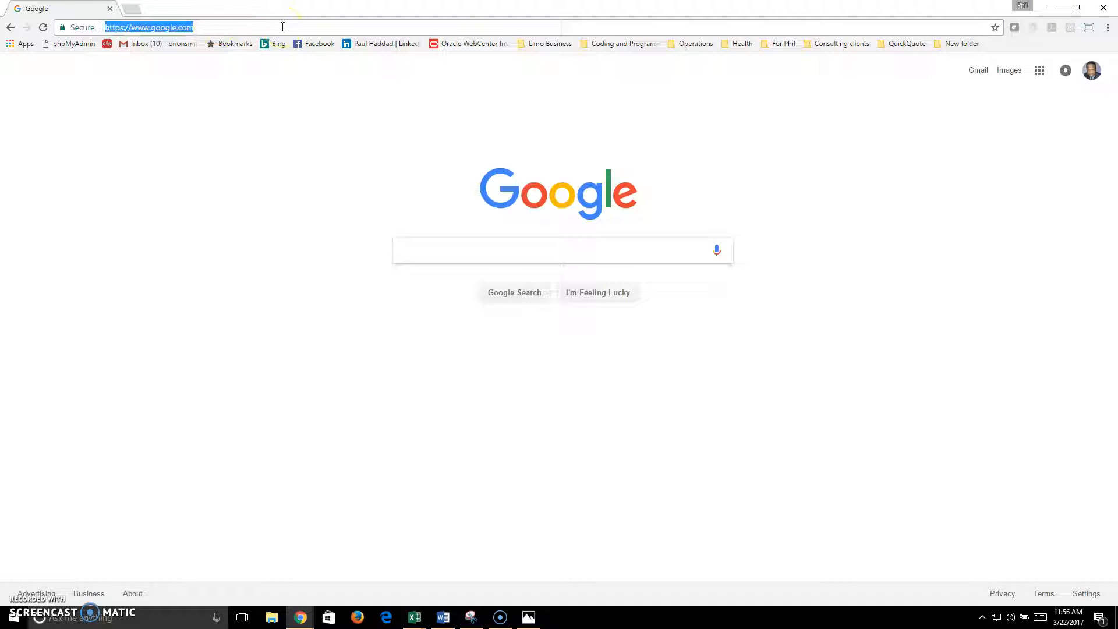
pyautogui.write('http')
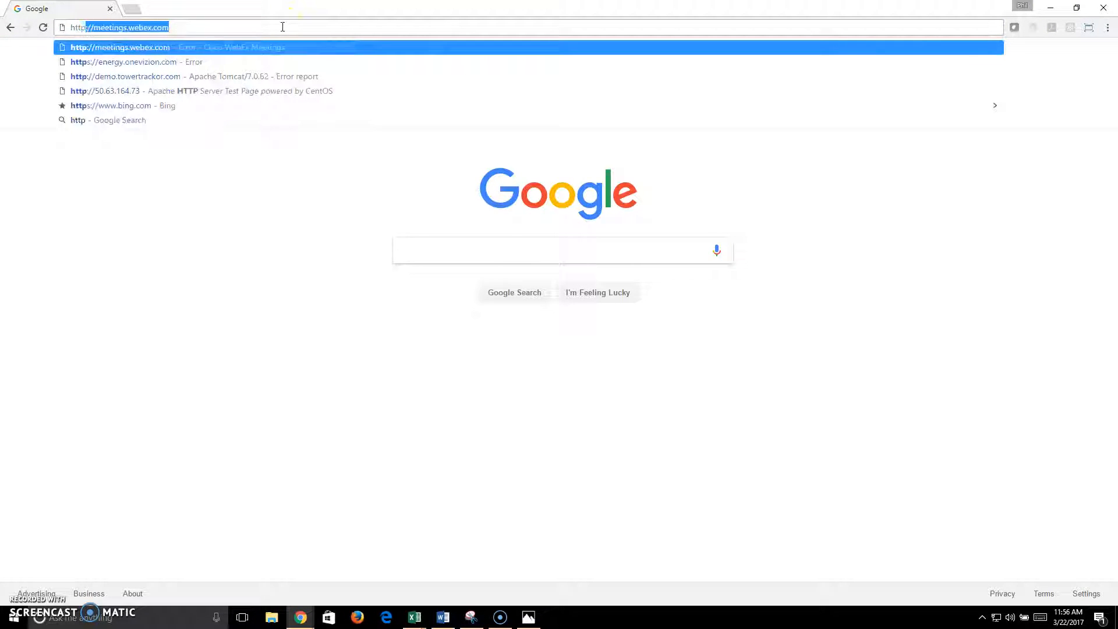
pyautogui.write('s')
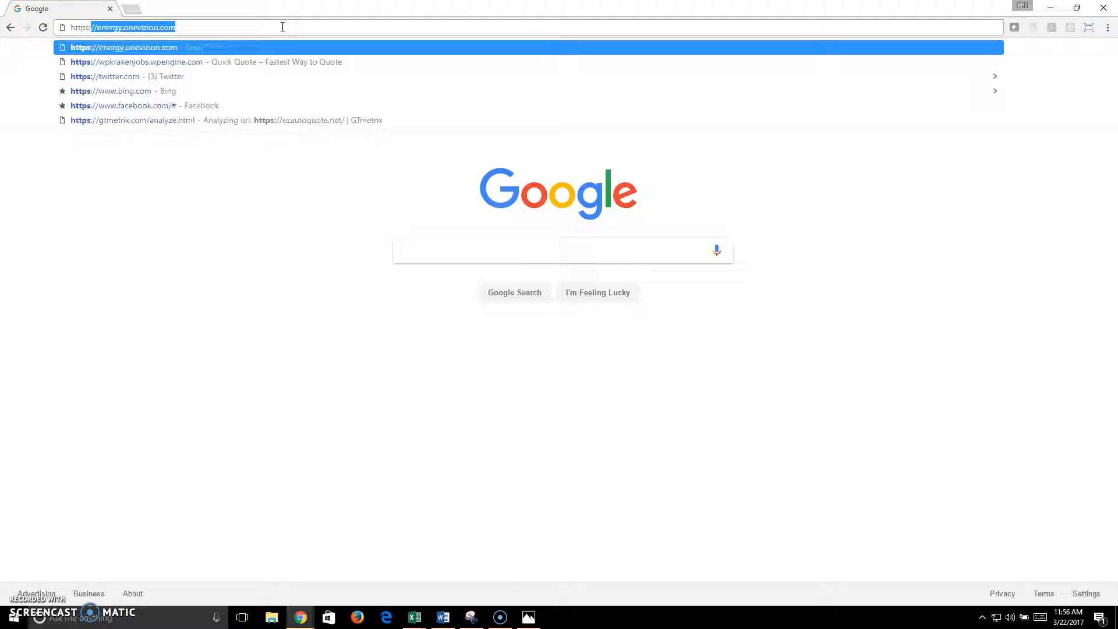
pyautogui.write('://ezautoquote.net')
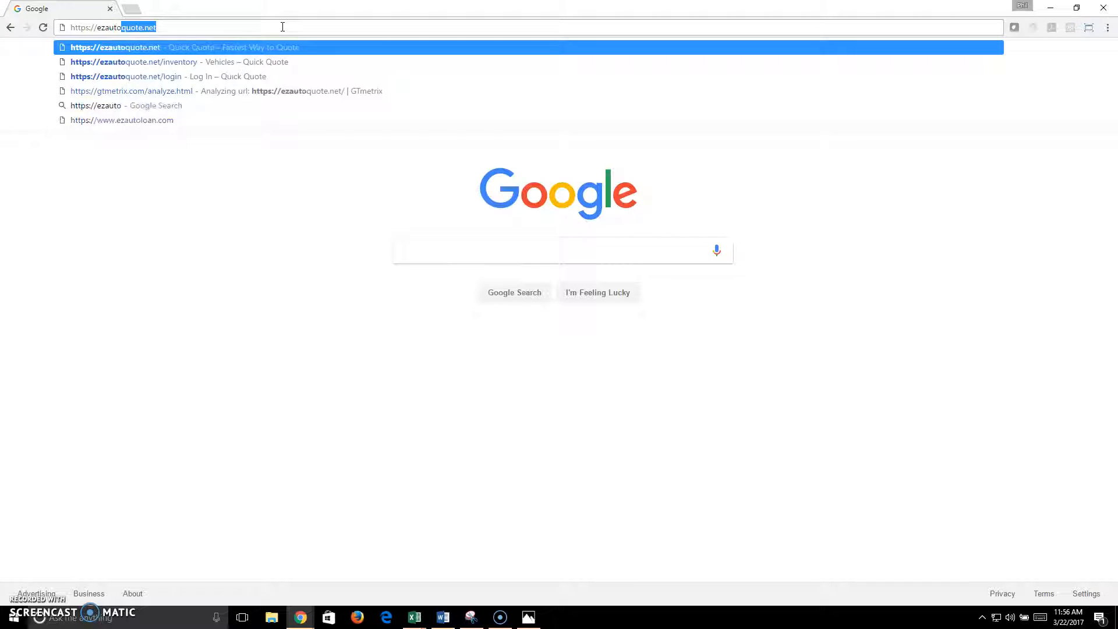
pyautogui.press('Return')
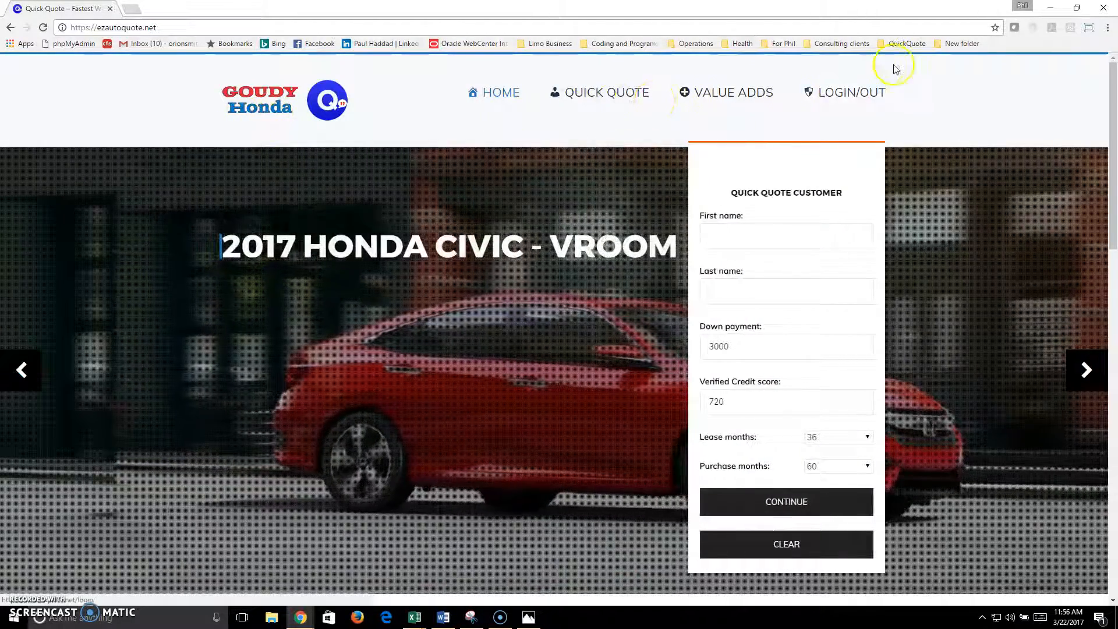
# Step: Sign in to Quick Quote with the sales account username and its password
pyautogui.click(851, 93)
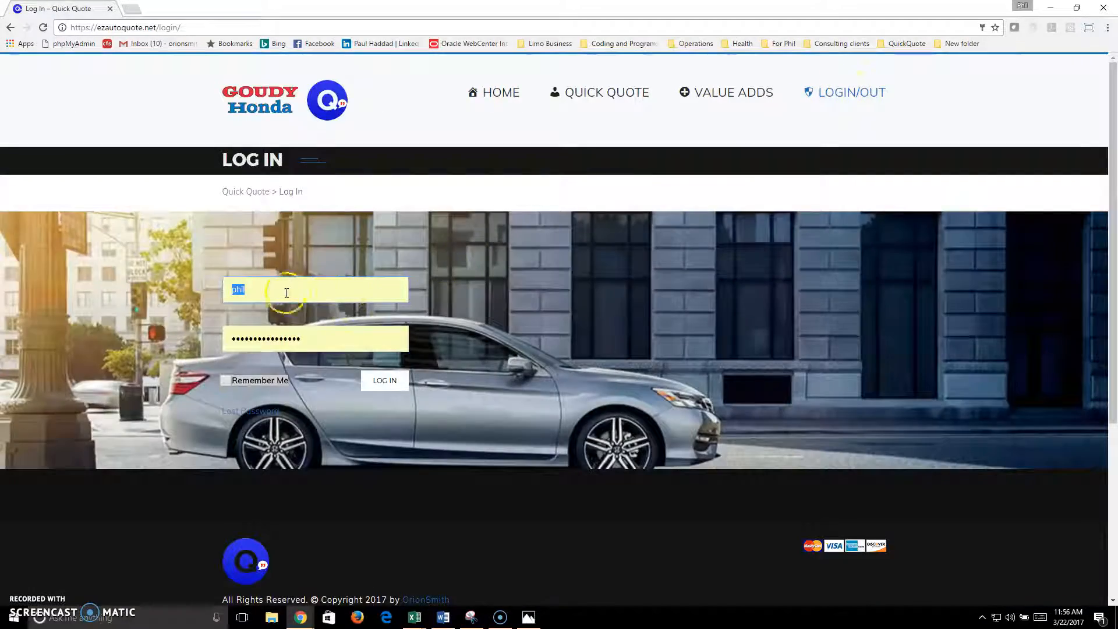
pyautogui.moveTo(277, 293); pyautogui.dragTo(130, 294)
pyautogui.write('sales')
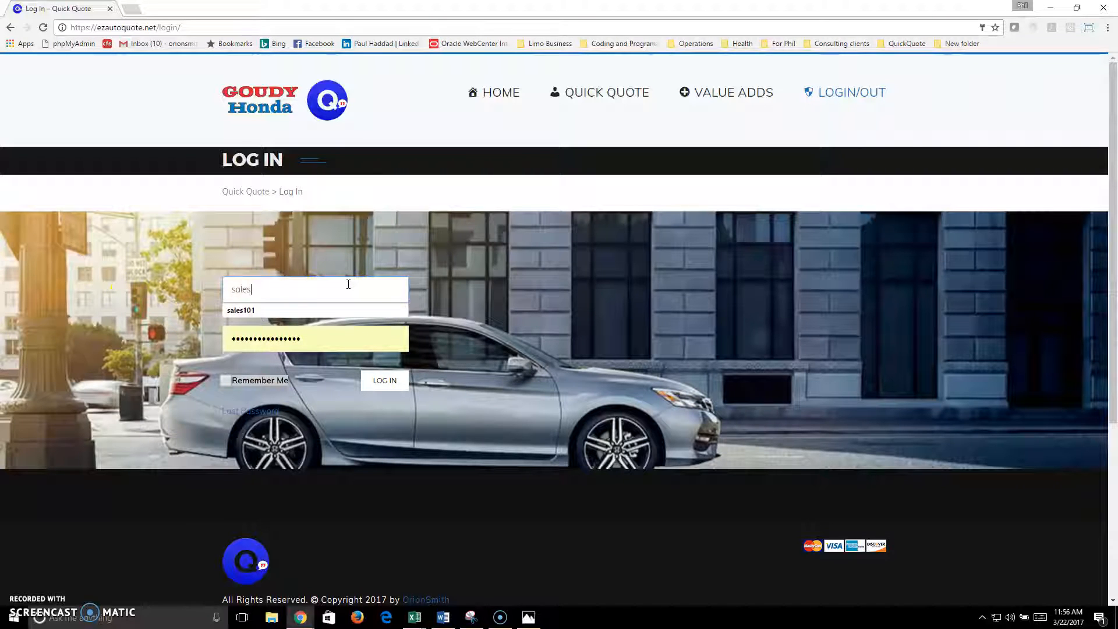
pyautogui.click(244, 314)
pyautogui.moveTo(303, 338); pyautogui.dragTo(145, 332)
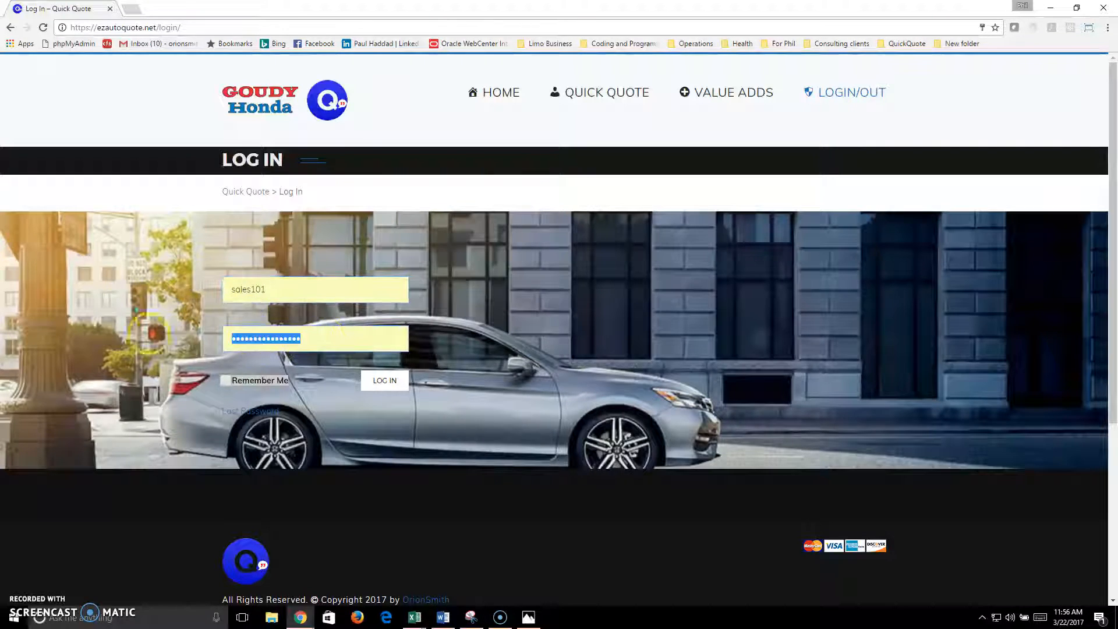
pyautogui.write('s•••••')
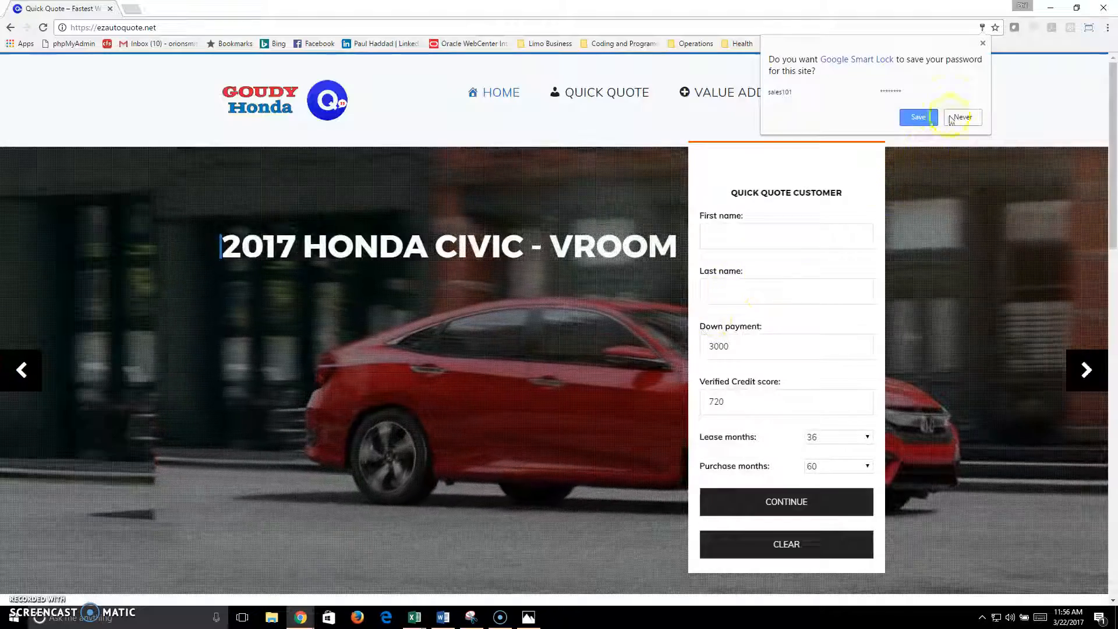
# Step: Decline Chrome's password saving and enter the customer's first and last name
pyautogui.click(955, 118)
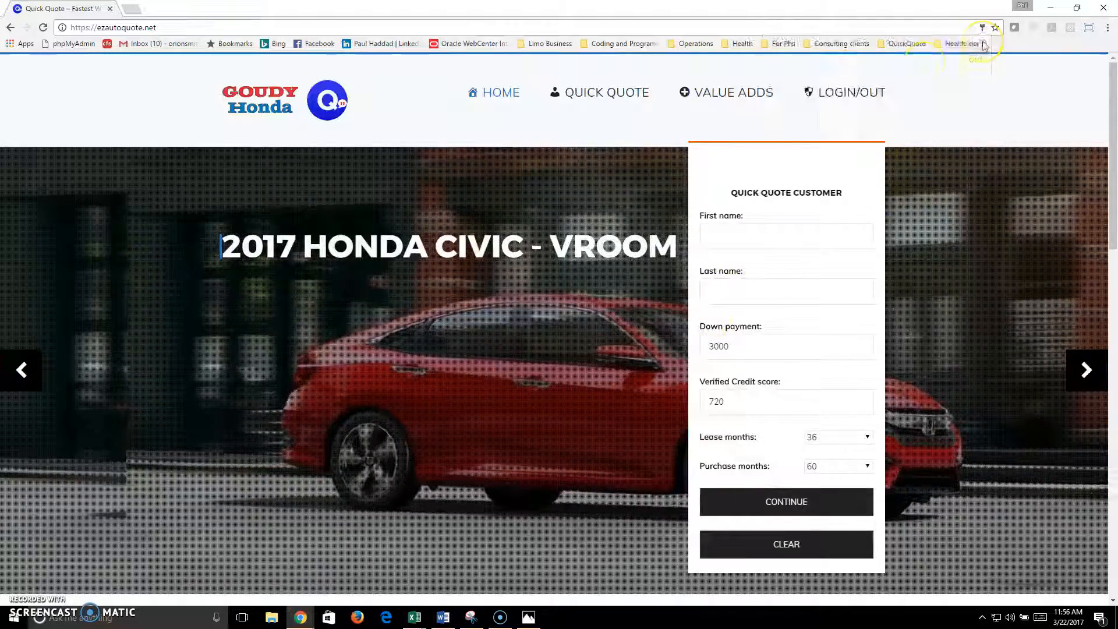
pyautogui.click(741, 234)
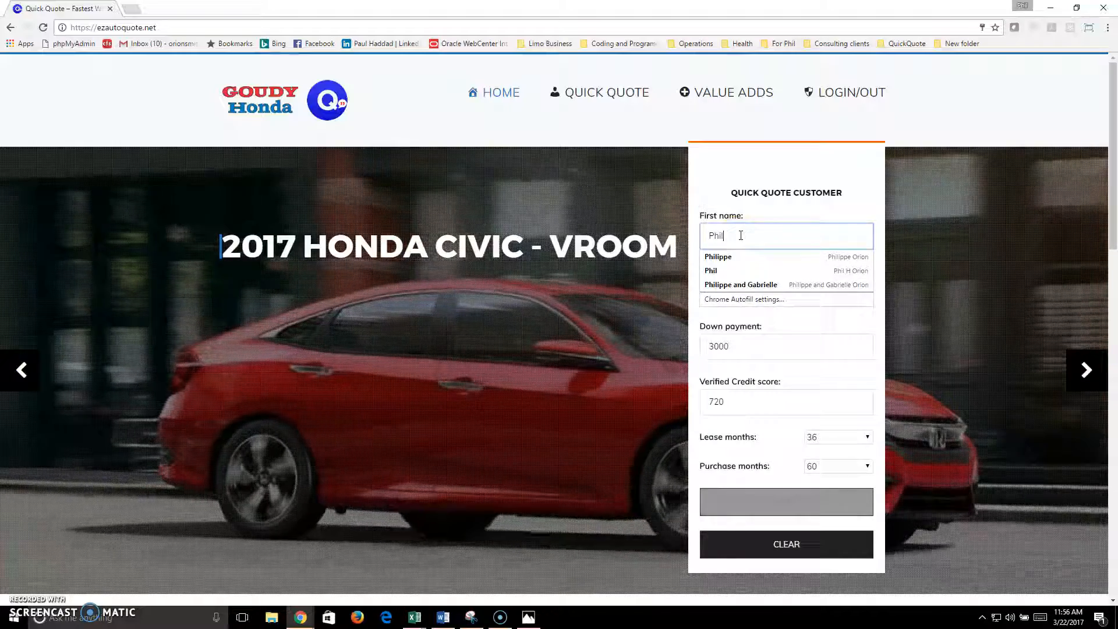
pyautogui.press('Tab')
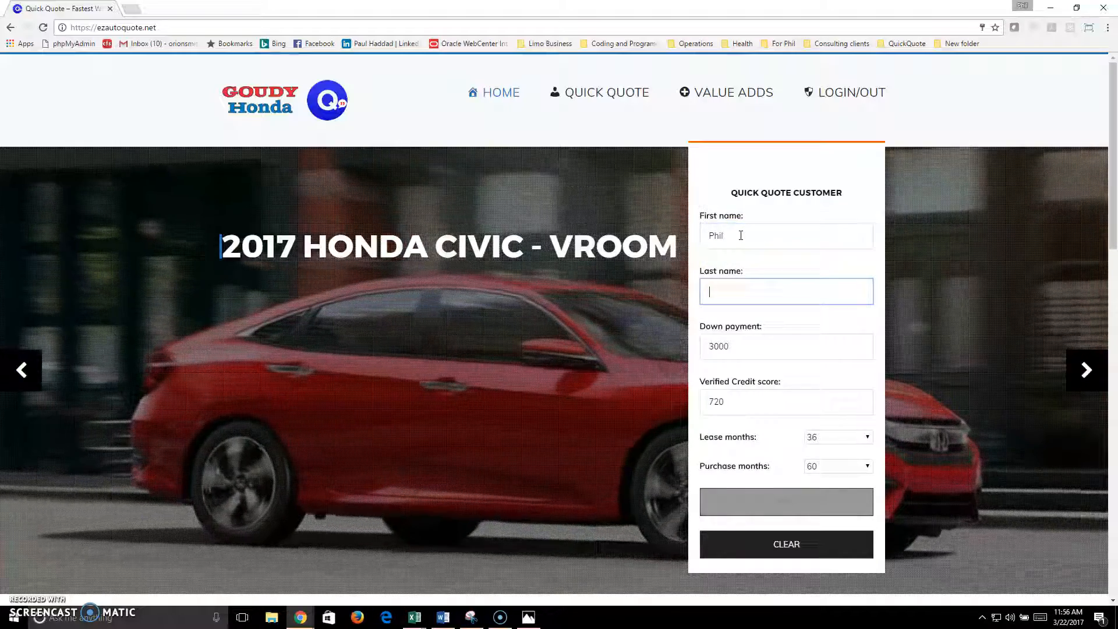
# Step: Set the credit score to 680 and submit the customer details
pyautogui.press('Tab')
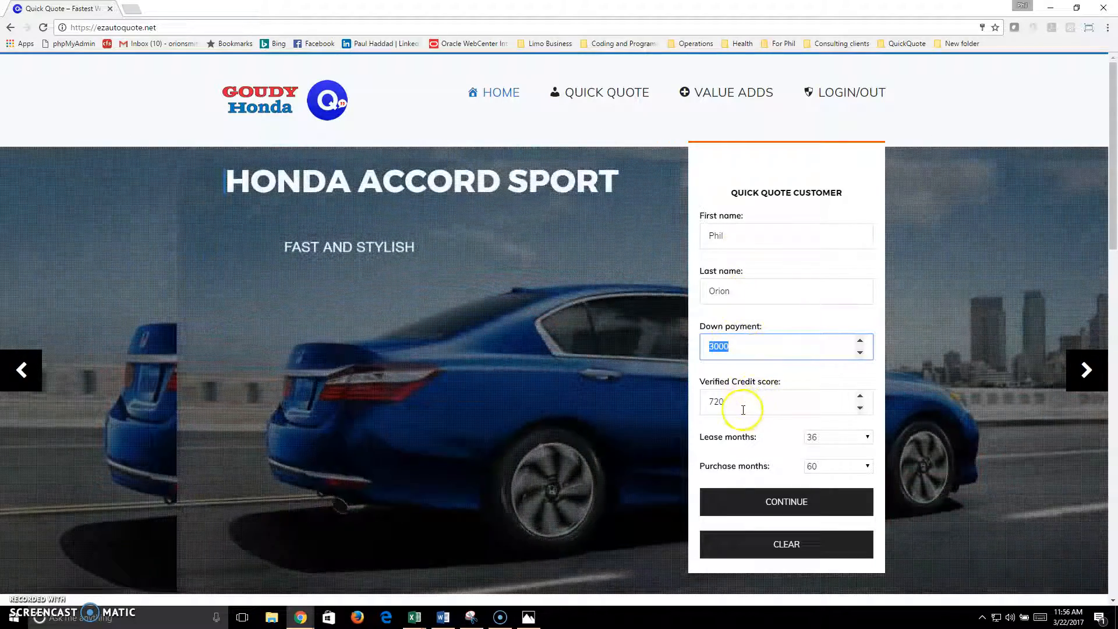
pyautogui.press('Tab')
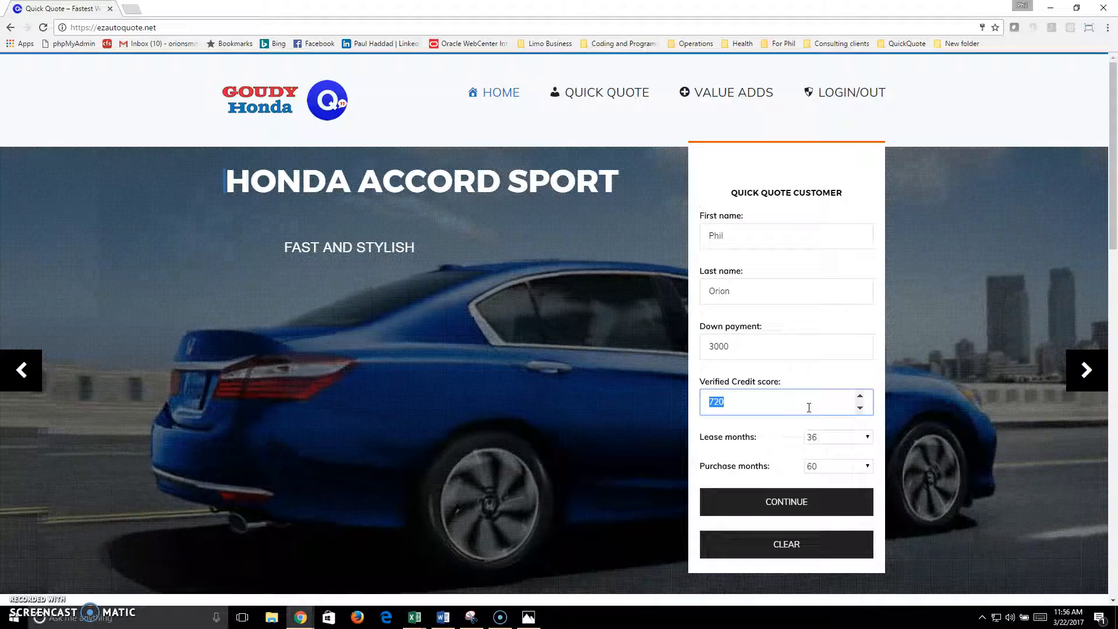
pyautogui.write('680')
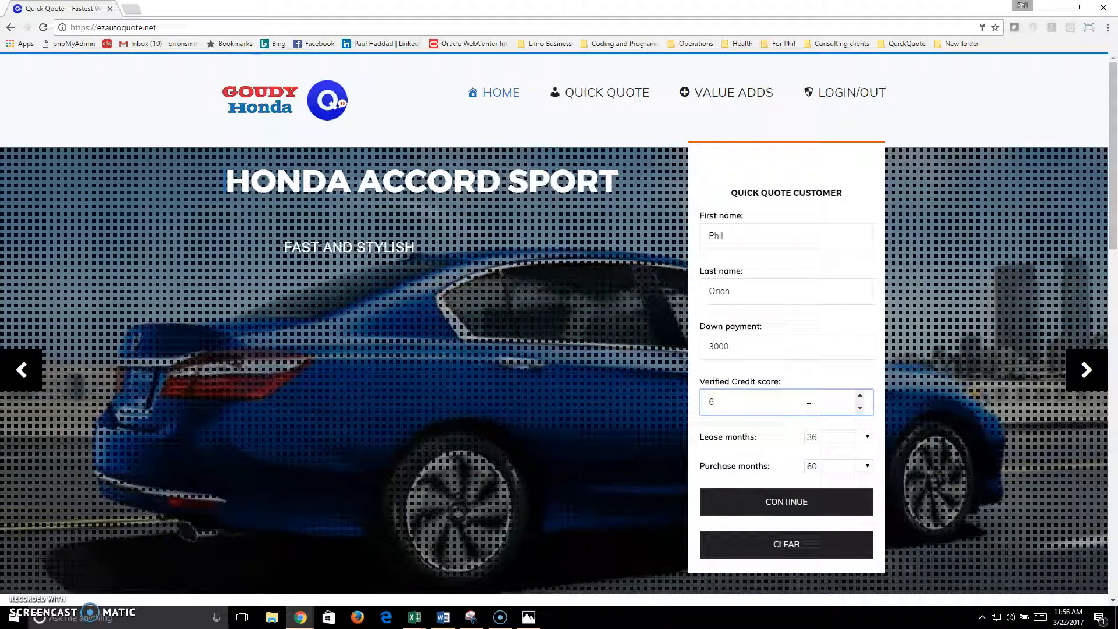
pyautogui.click(791, 502)
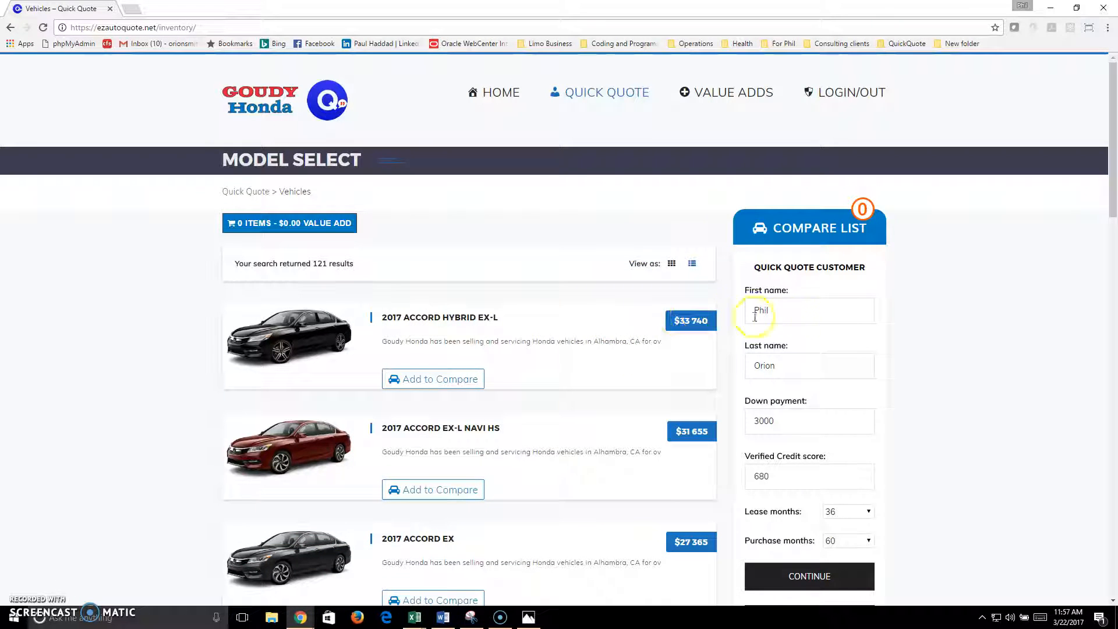
# Step: Search the inventory with Model set to ACCORD SEDAN
pyautogui.scroll(-5, 915, 398)
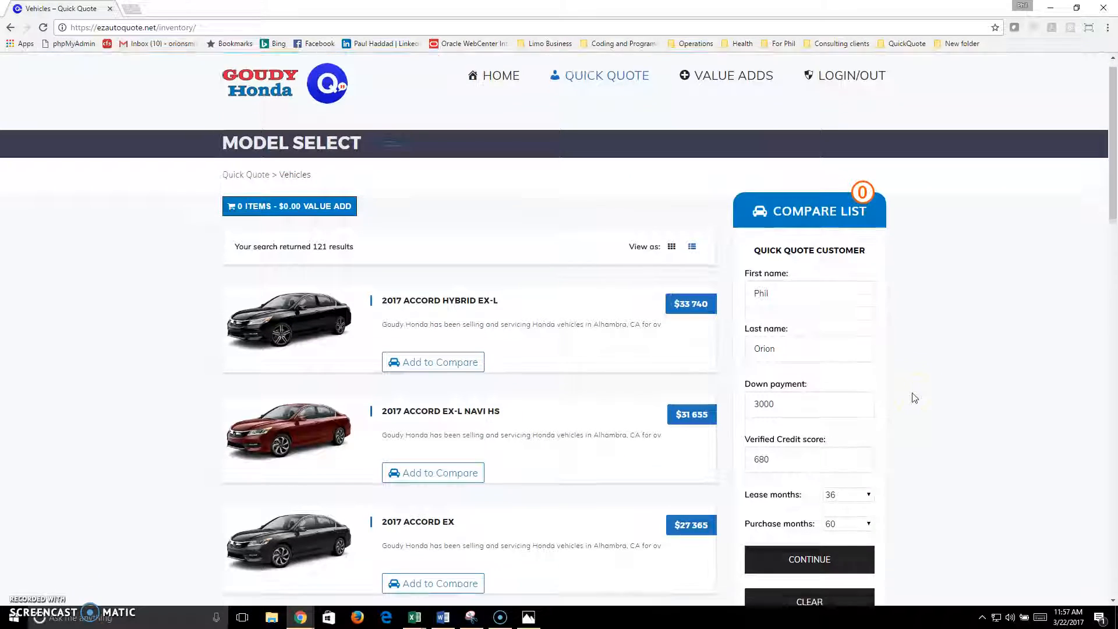
pyautogui.scroll(-4, 915, 399)
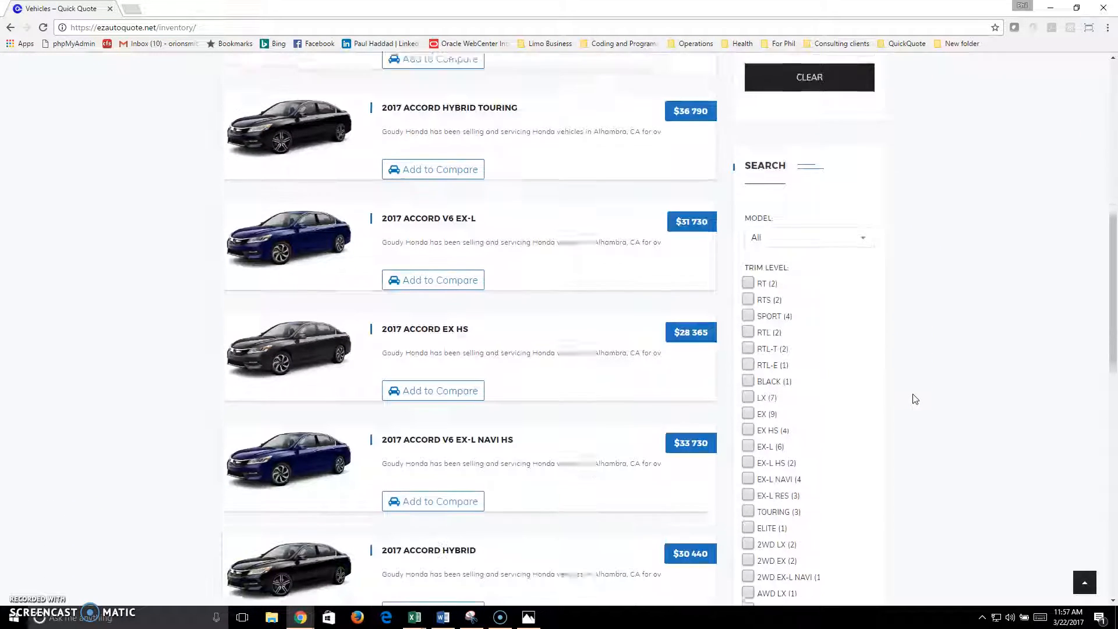
pyautogui.click(808, 198)
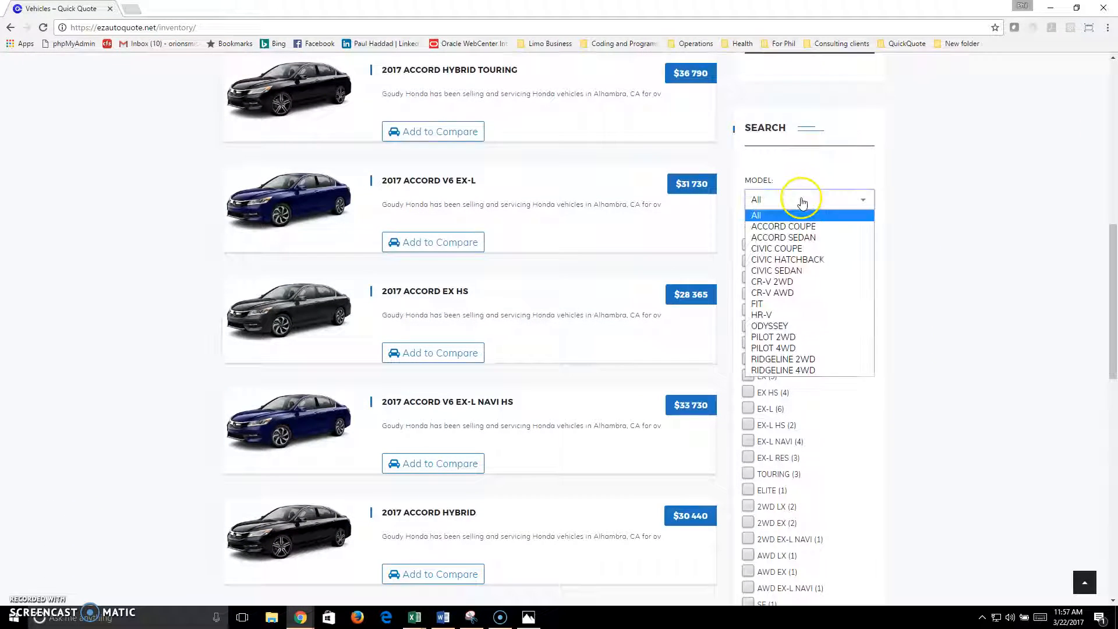
pyautogui.click(806, 237)
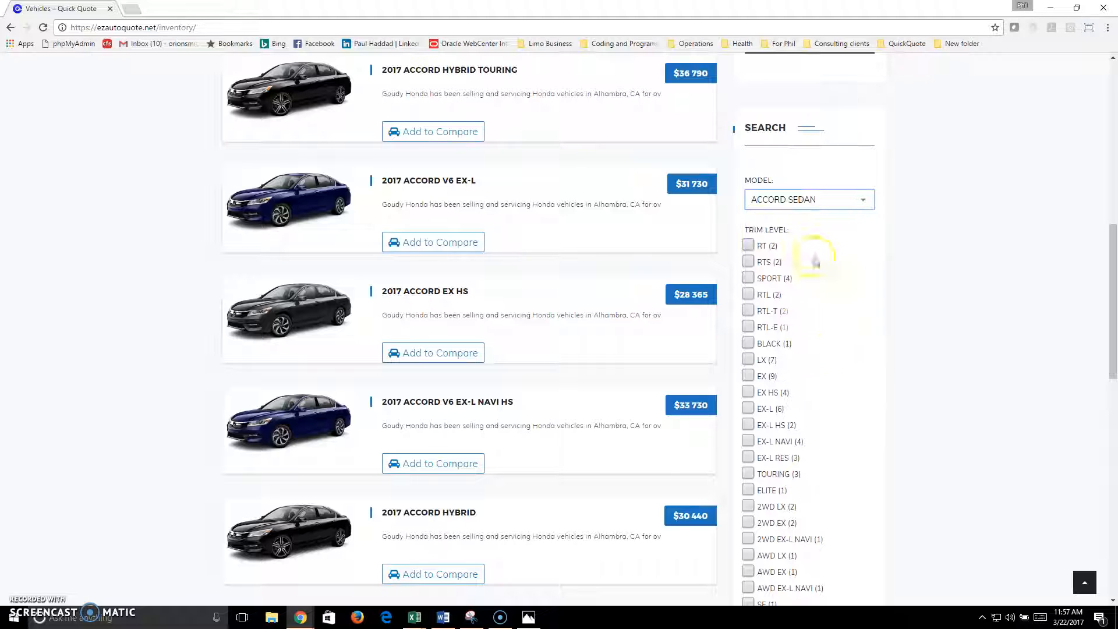
pyautogui.scroll(-7, 843, 404)
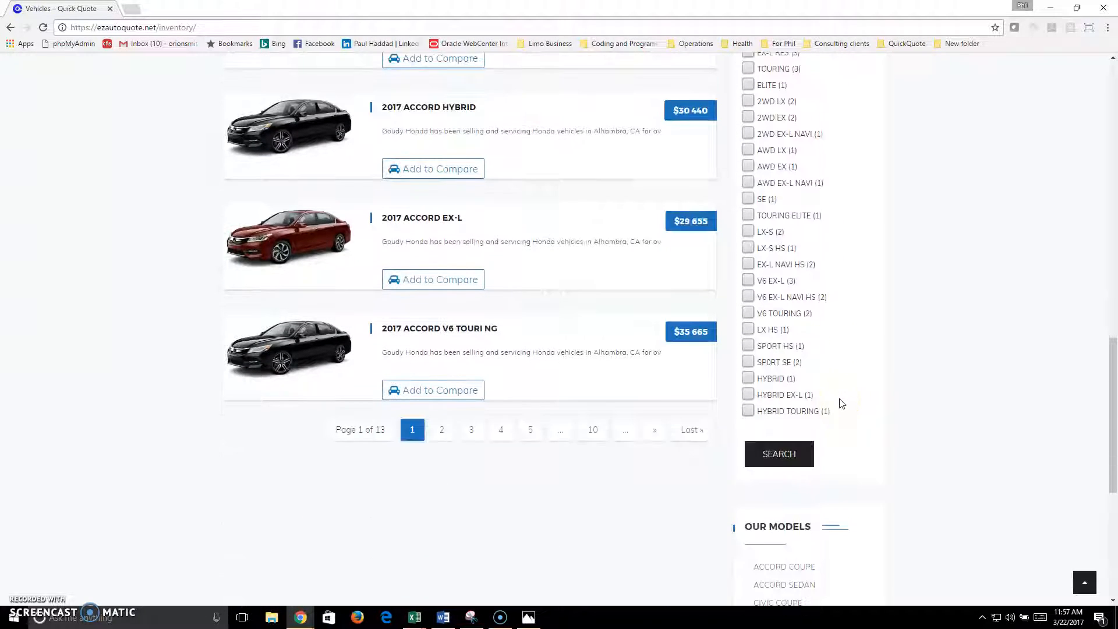
pyautogui.click(789, 428)
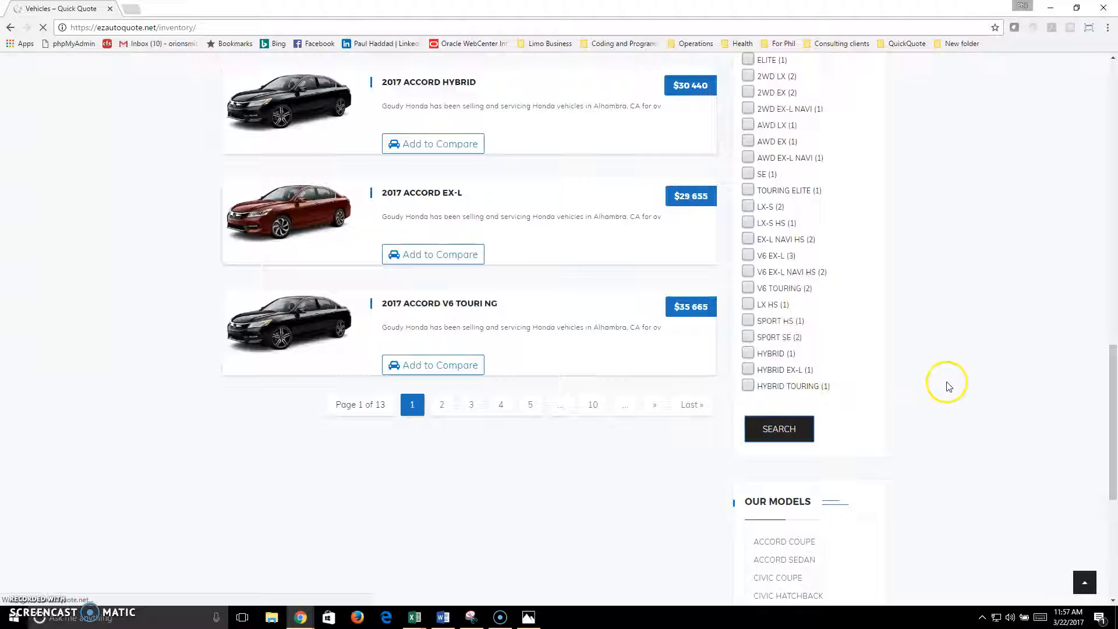
# Step: Filter the Accord results to the EX, EX-L and V6 EX-L trims
pyautogui.scroll(-5, 948, 383)
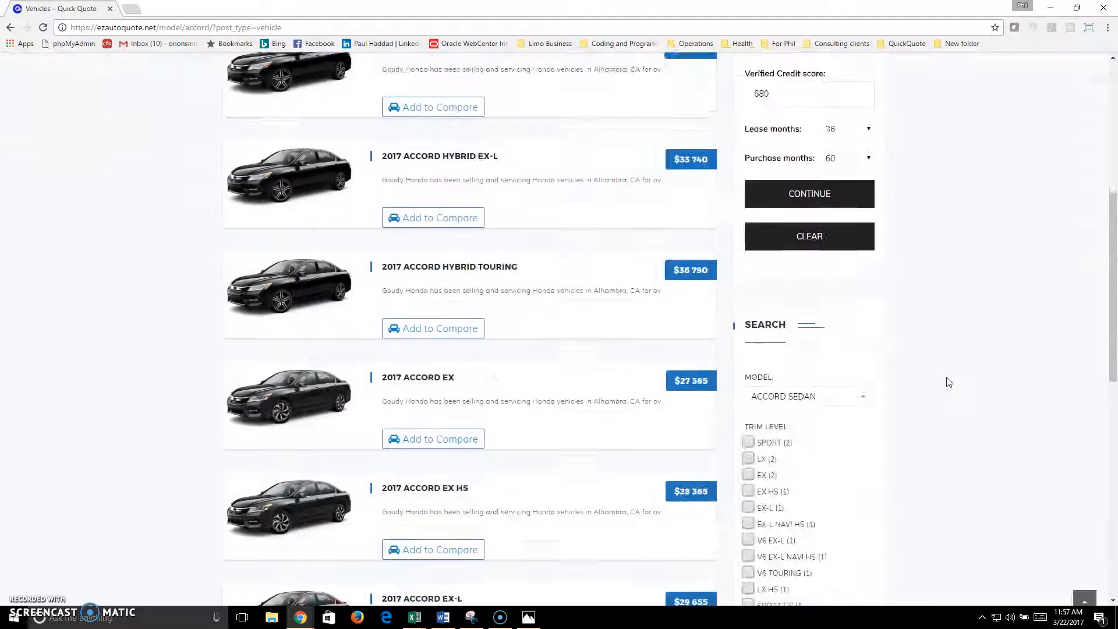
pyautogui.scroll(-4, 948, 383)
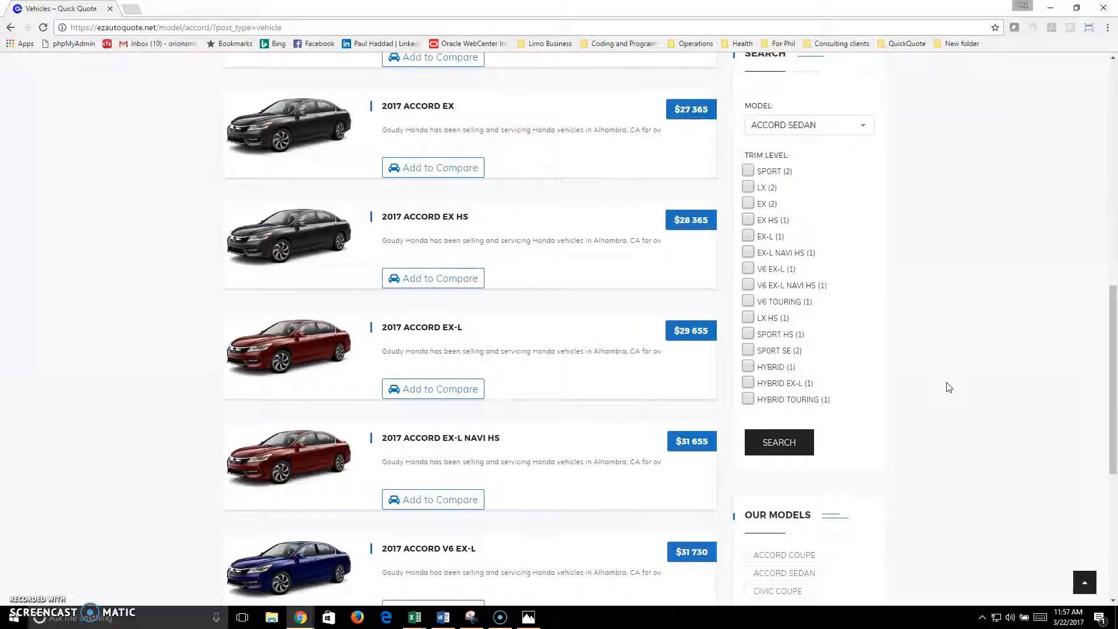
pyautogui.click(947, 375)
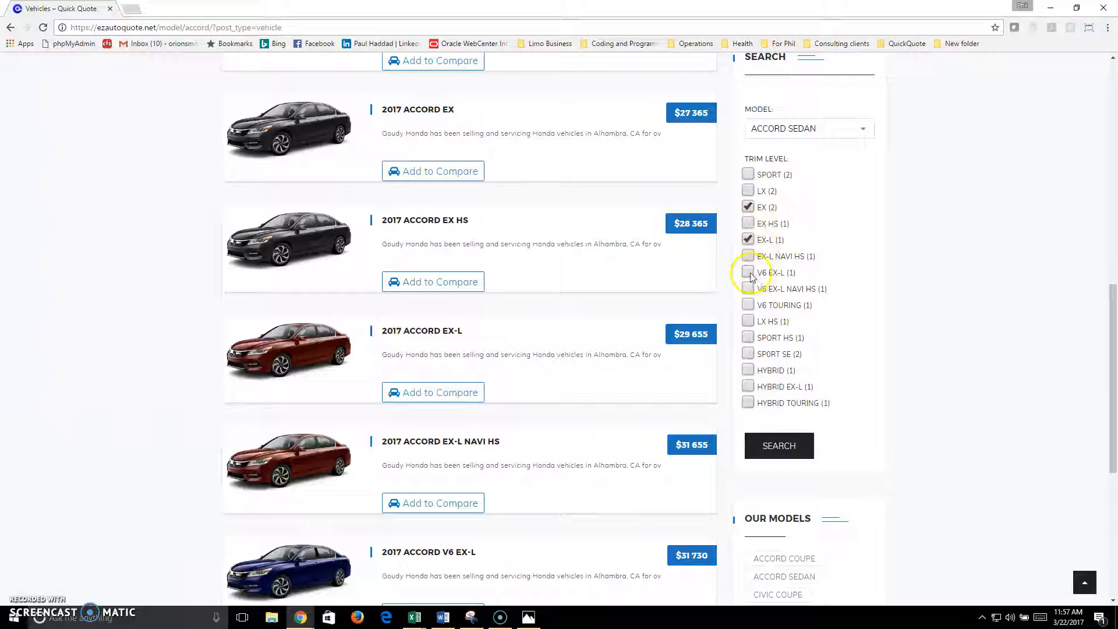
pyautogui.click(781, 448)
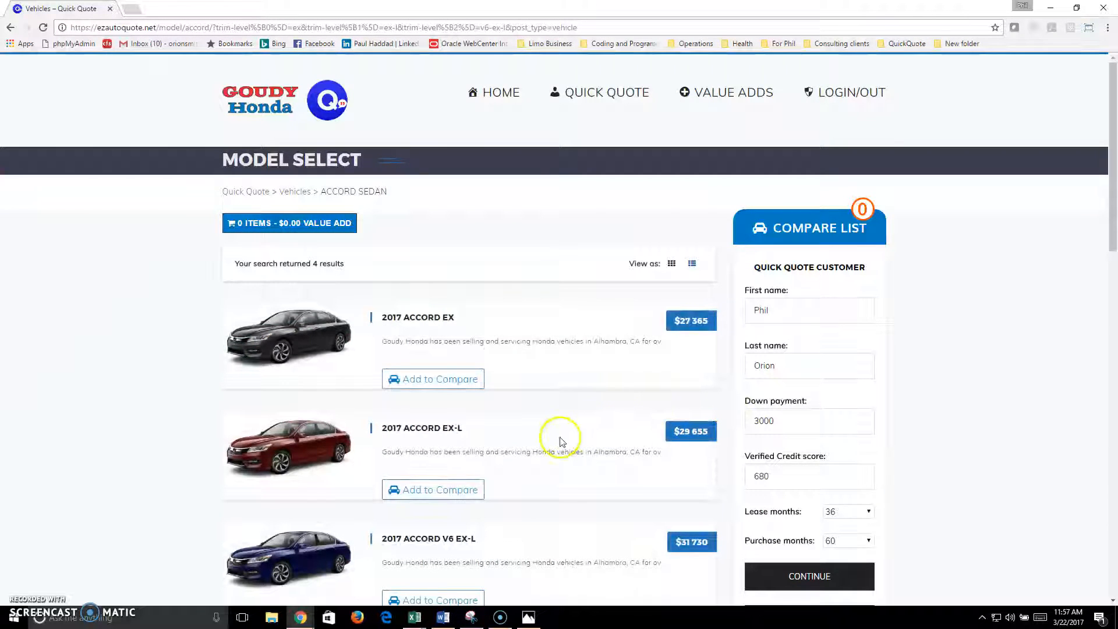
# Step: Add the 2017 Accord EX, EX-L and V6 EX-L to the compare list and continue
pyautogui.scroll(-5, 527, 367)
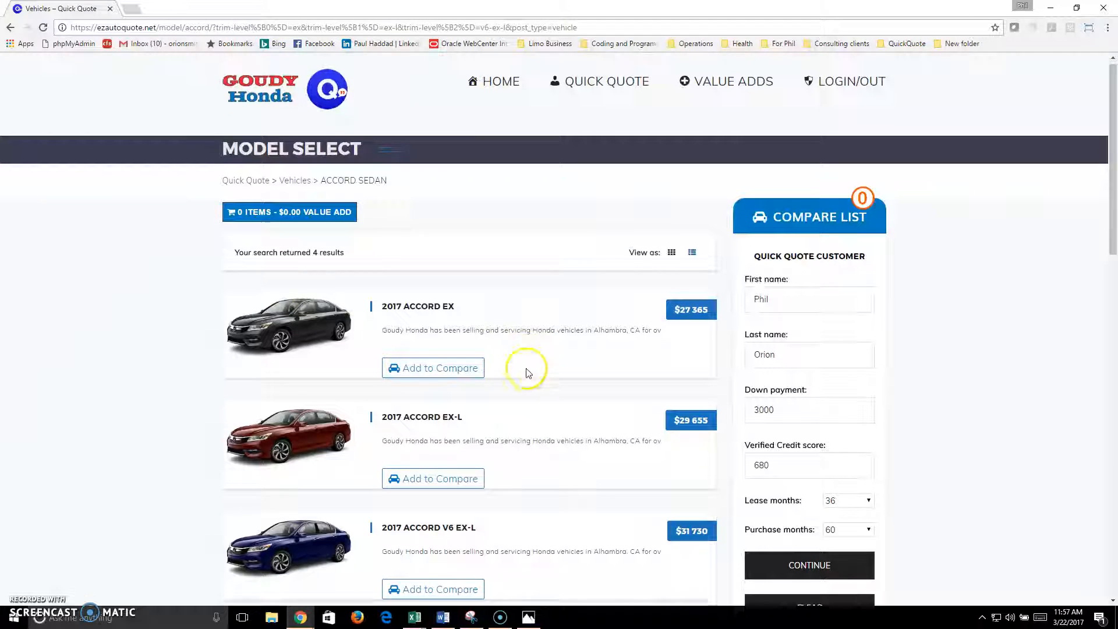
pyautogui.scroll(2, 378, 386)
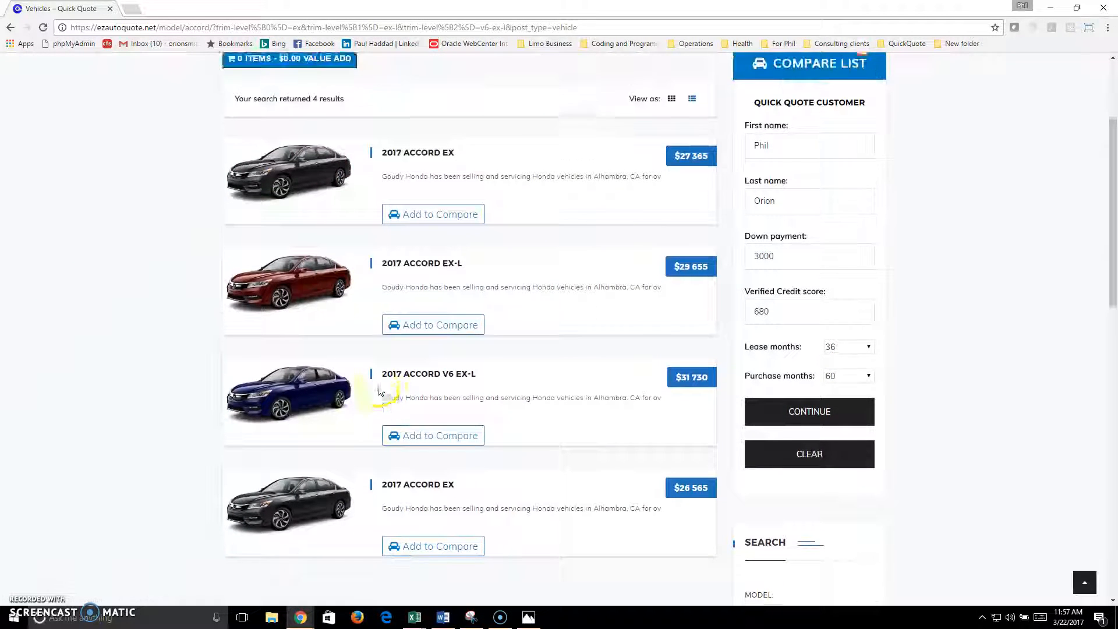
pyautogui.click(437, 220)
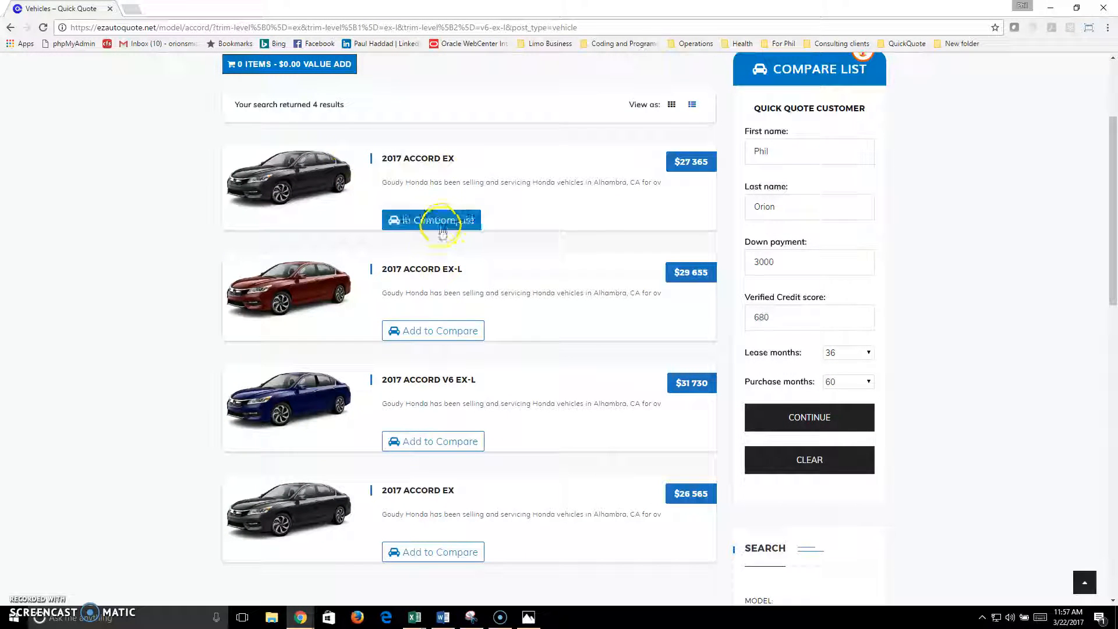
pyautogui.click(443, 441)
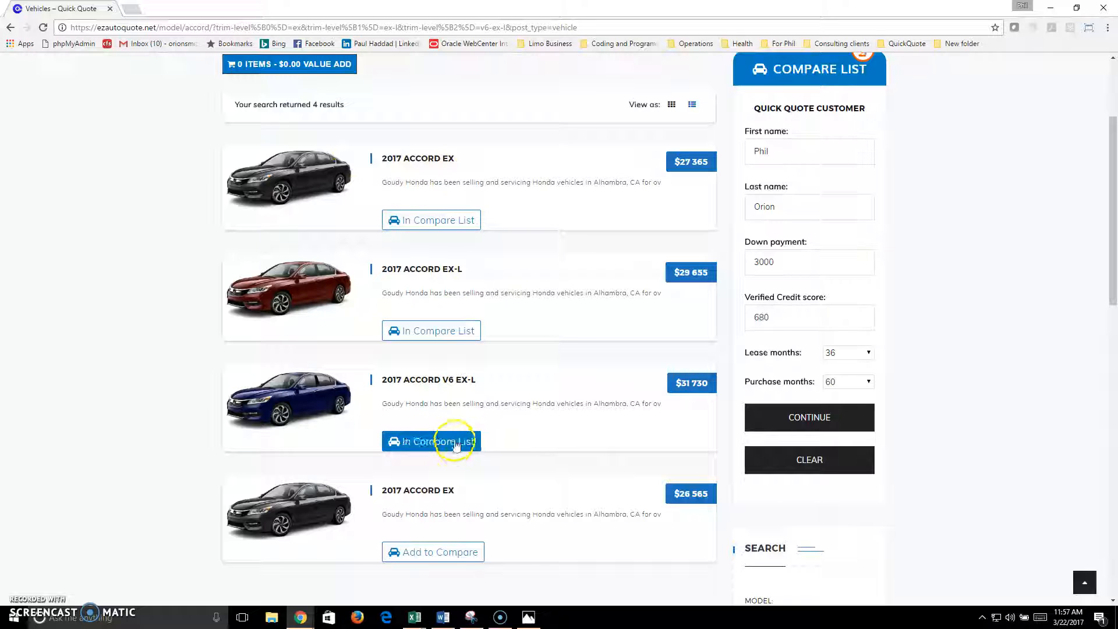
pyautogui.scroll(2, 763, 146)
pyautogui.scroll(-2, 761, 149)
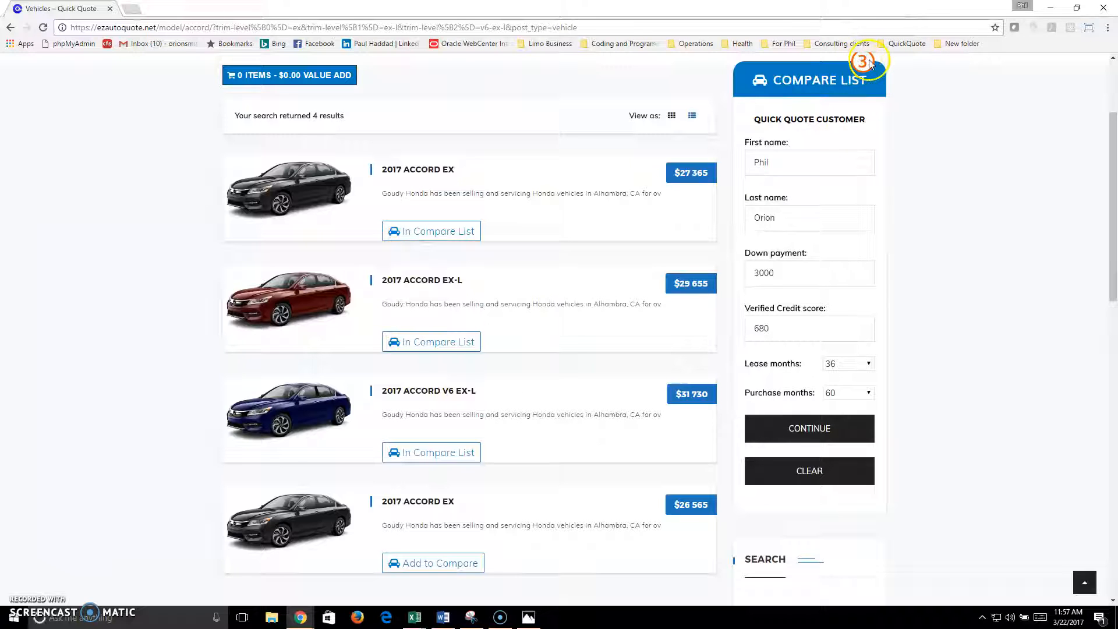
pyautogui.click(827, 432)
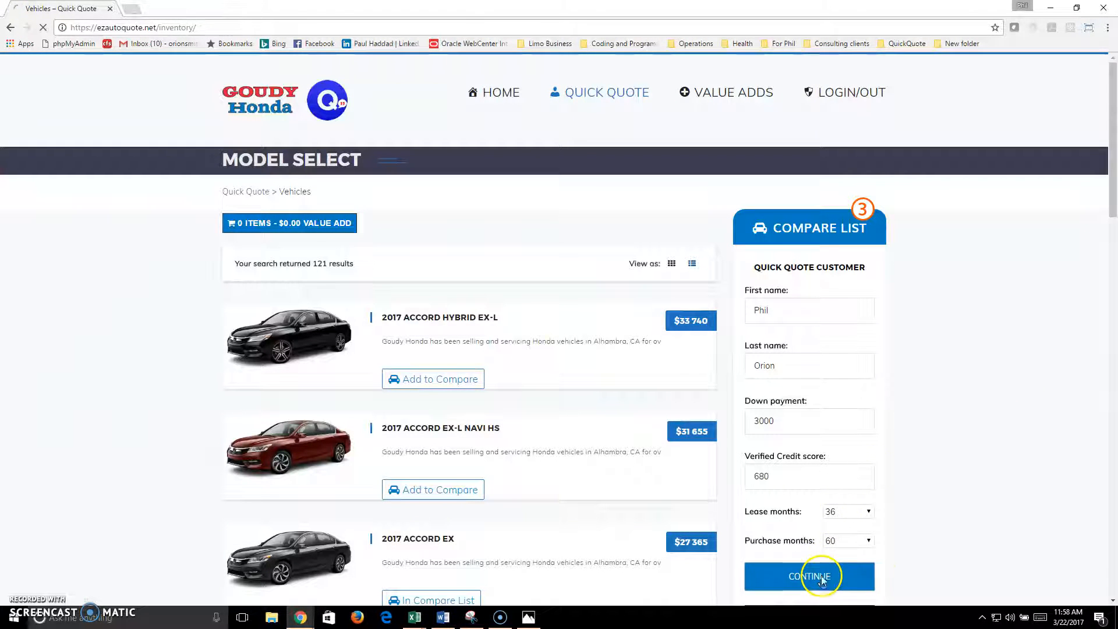
# Step: Open the quote and compare the $540.21, $590.03 and $635.17 purchase payments
pyautogui.click(824, 574)
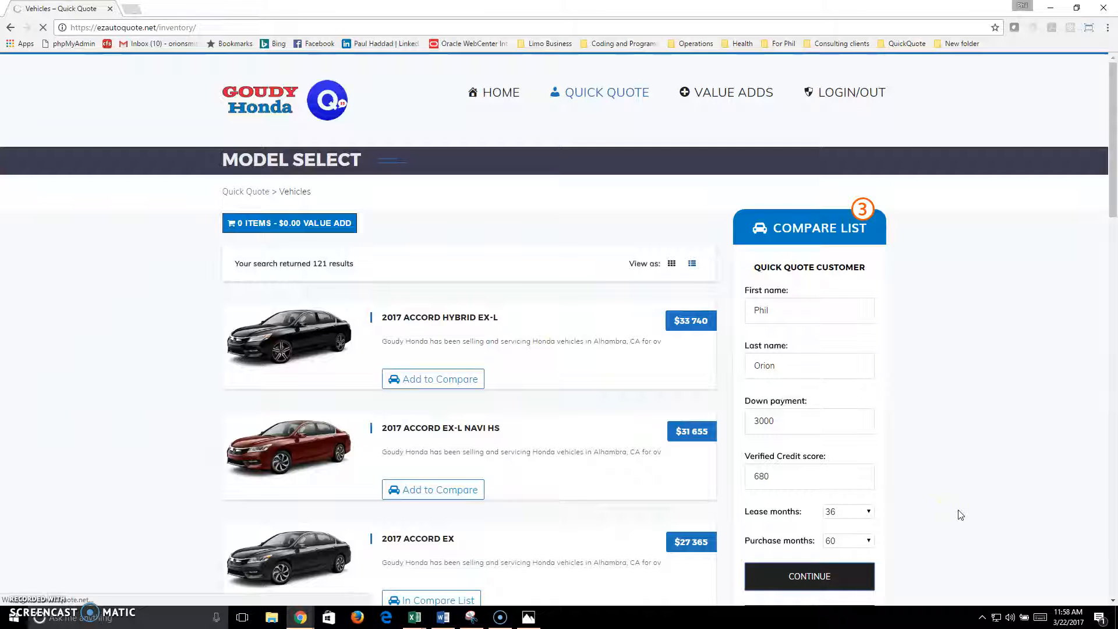
pyautogui.scroll(-5, 958, 506)
pyautogui.scroll(2, 958, 503)
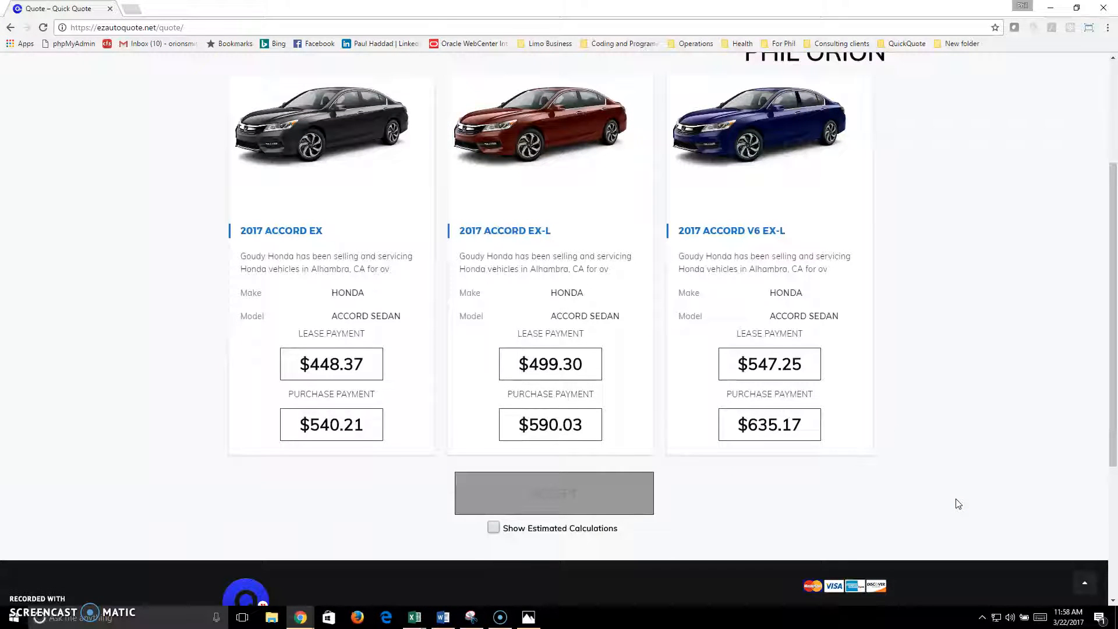
pyautogui.click(337, 430)
pyautogui.click(523, 425)
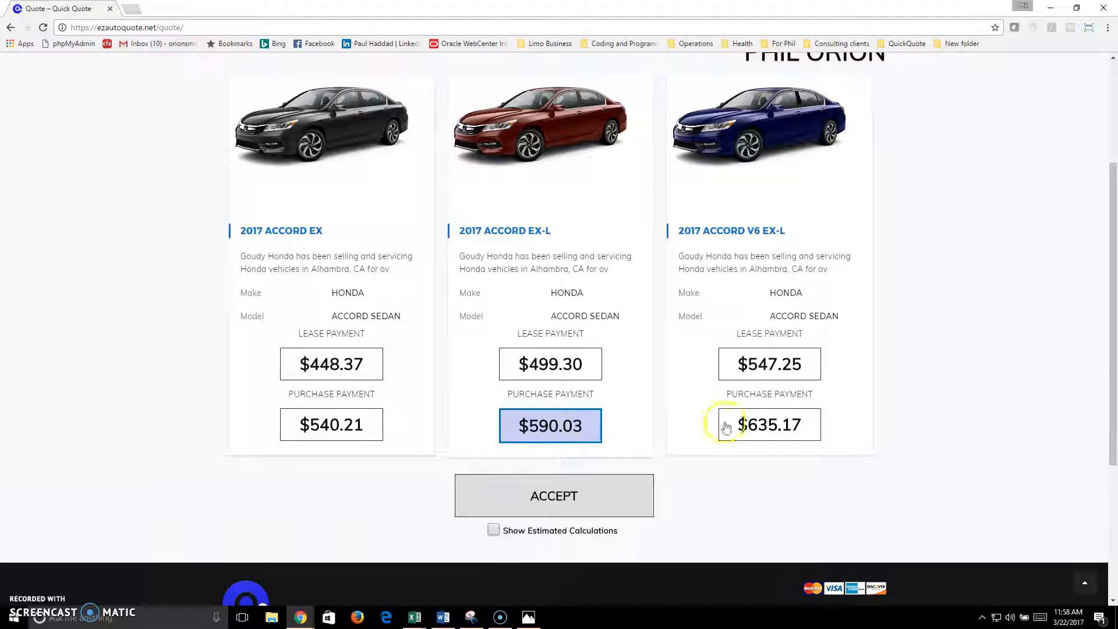
pyautogui.click(790, 425)
# Step: Compare the $547.25 and $499.30 lease payments, ending on the EX's $448.37 lease
pyautogui.click(783, 374)
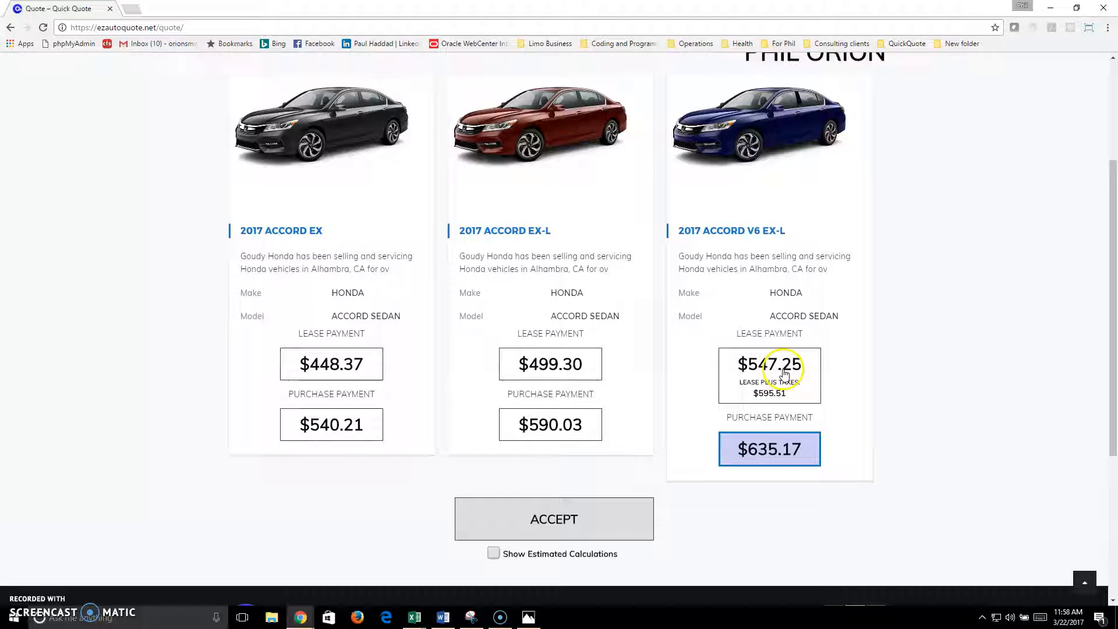
pyautogui.click(785, 373)
pyautogui.click(533, 371)
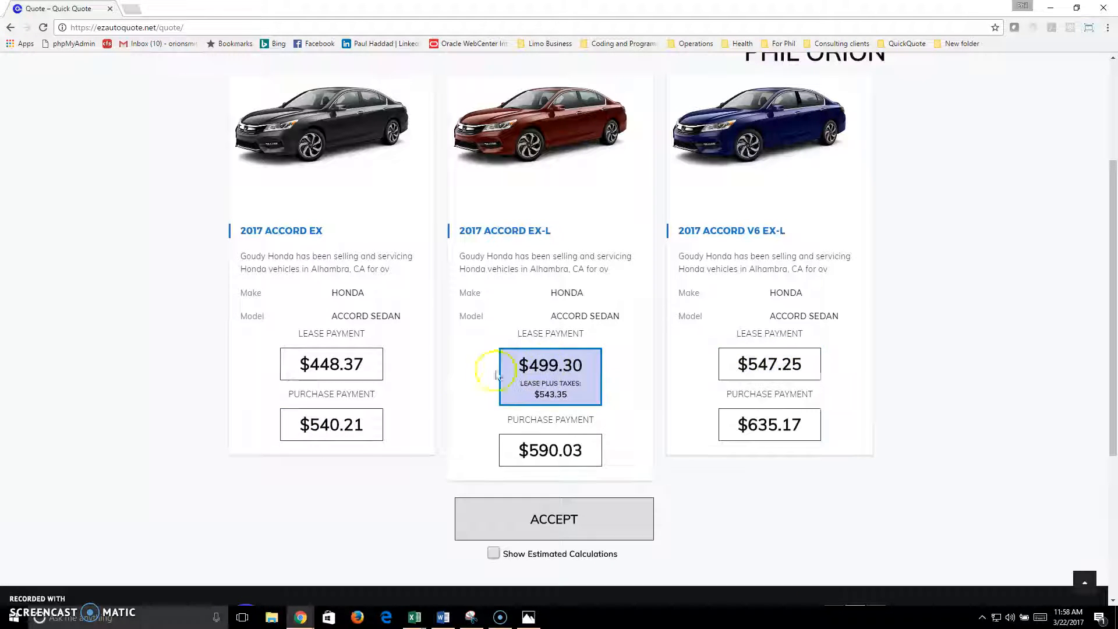
pyautogui.click(323, 376)
pyautogui.scroll(-4, 466, 349)
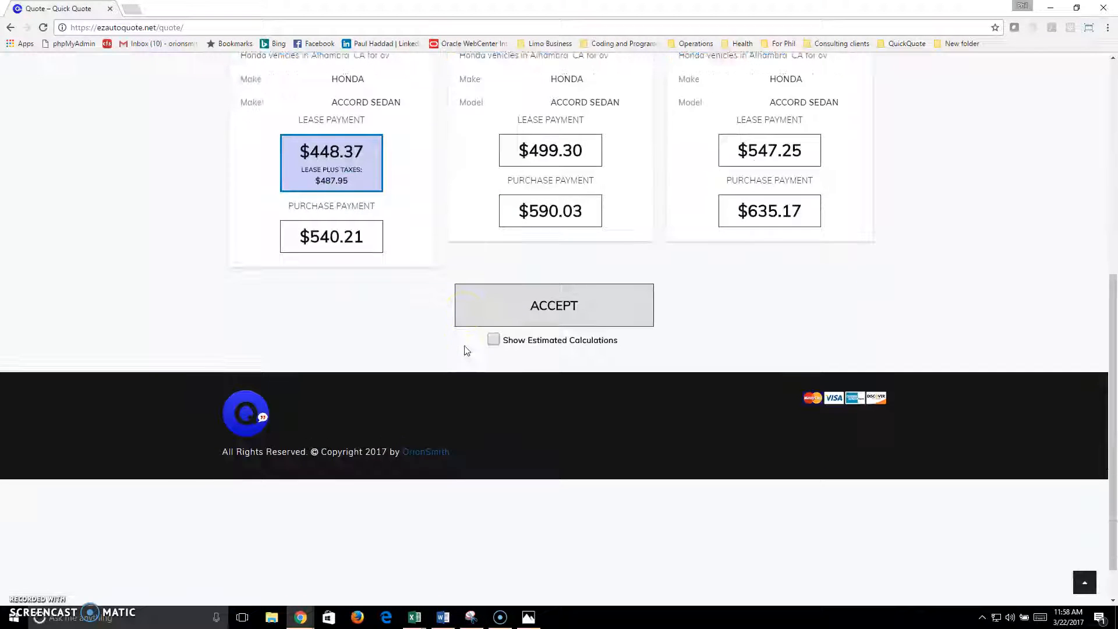
# Step: Show estimated calculations for the $540.21, $590.03 and $635.17 purchase payments, then hide them
pyautogui.click(493, 343)
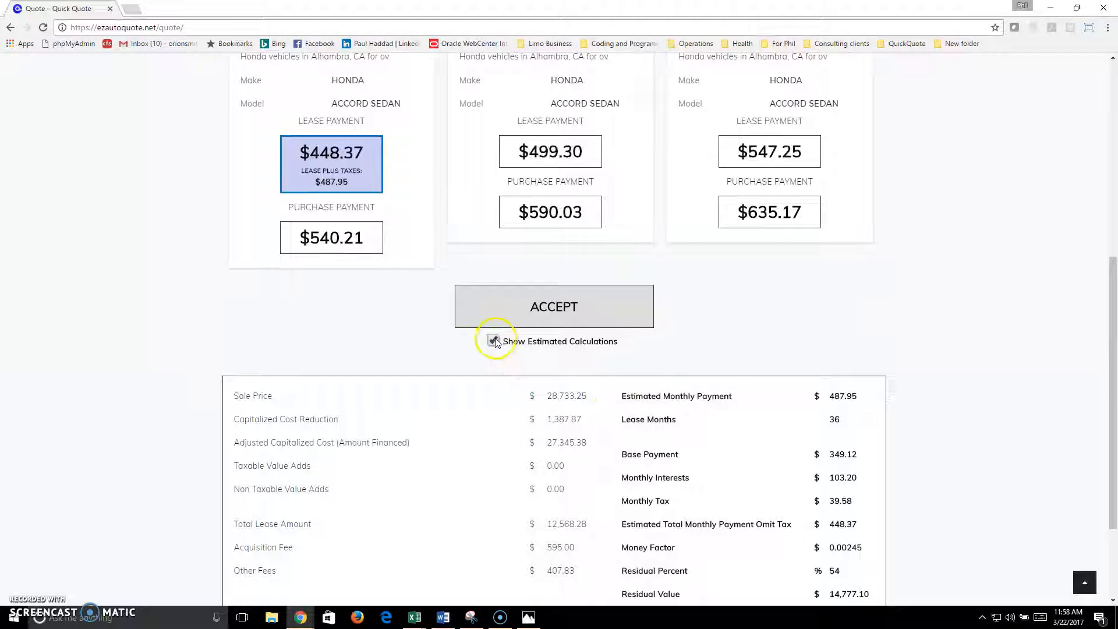
pyautogui.click(329, 236)
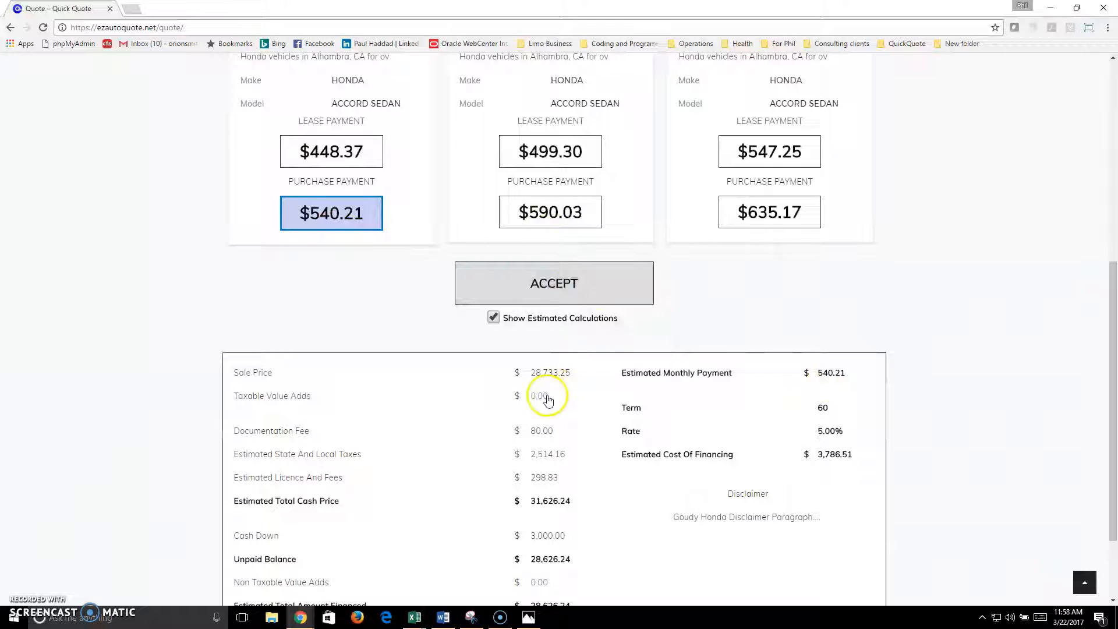
pyautogui.scroll(-2, 789, 364)
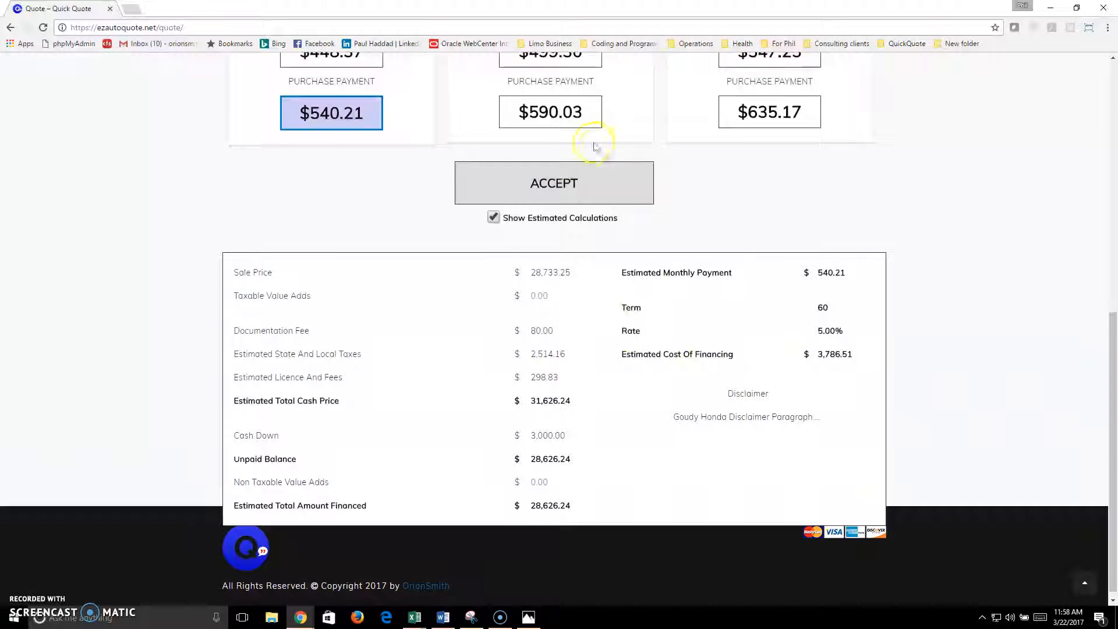
pyautogui.click(565, 116)
pyautogui.click(769, 114)
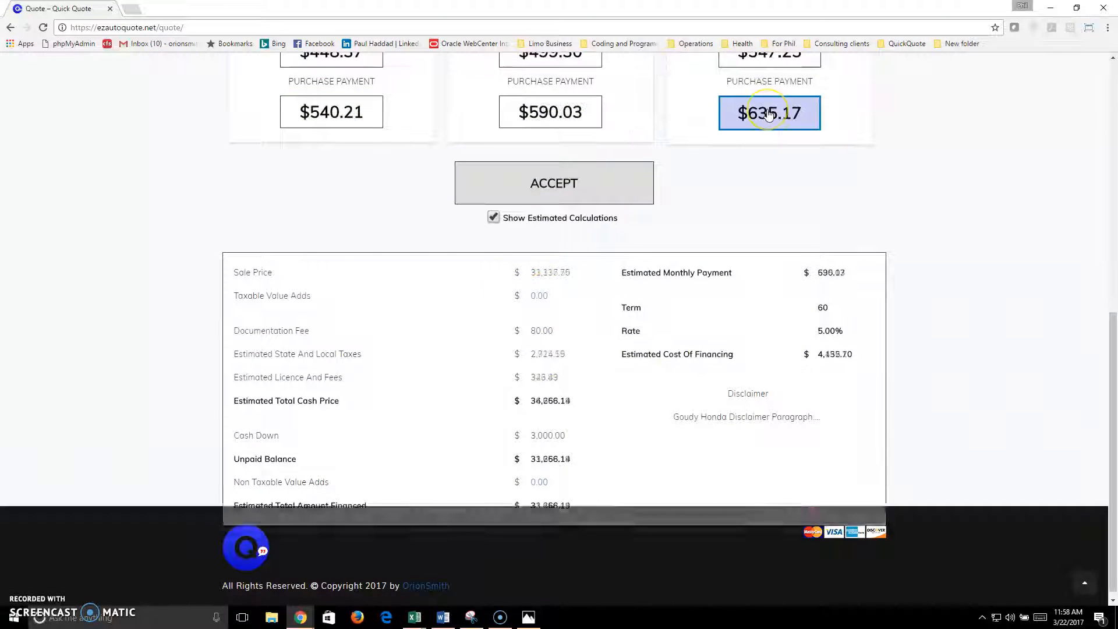
pyautogui.scroll(2, 771, 157)
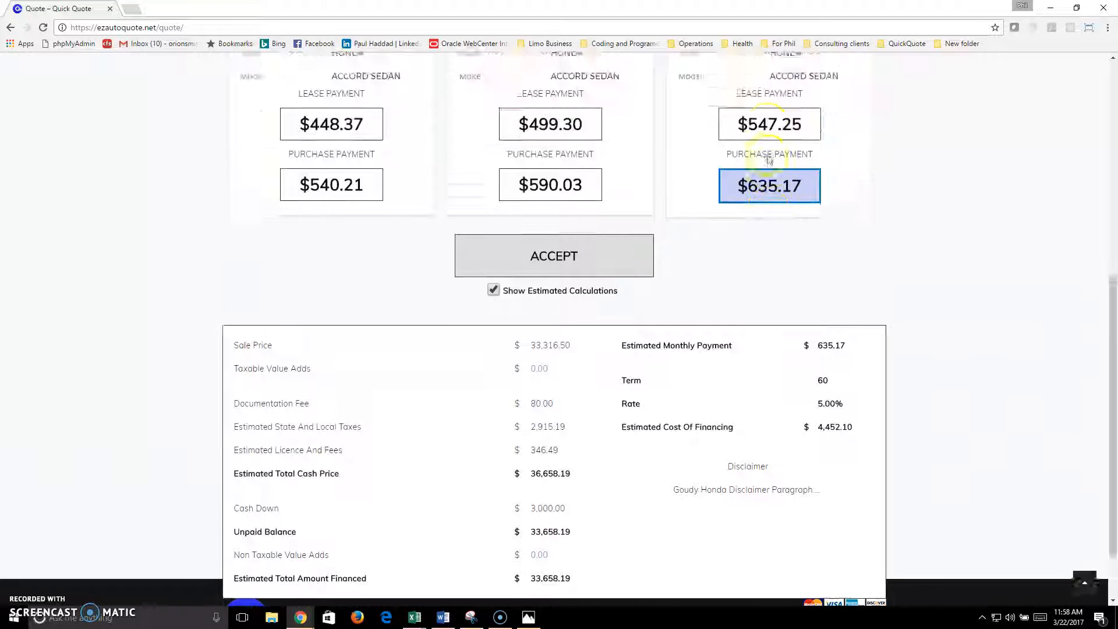
pyautogui.scroll(2, 757, 272)
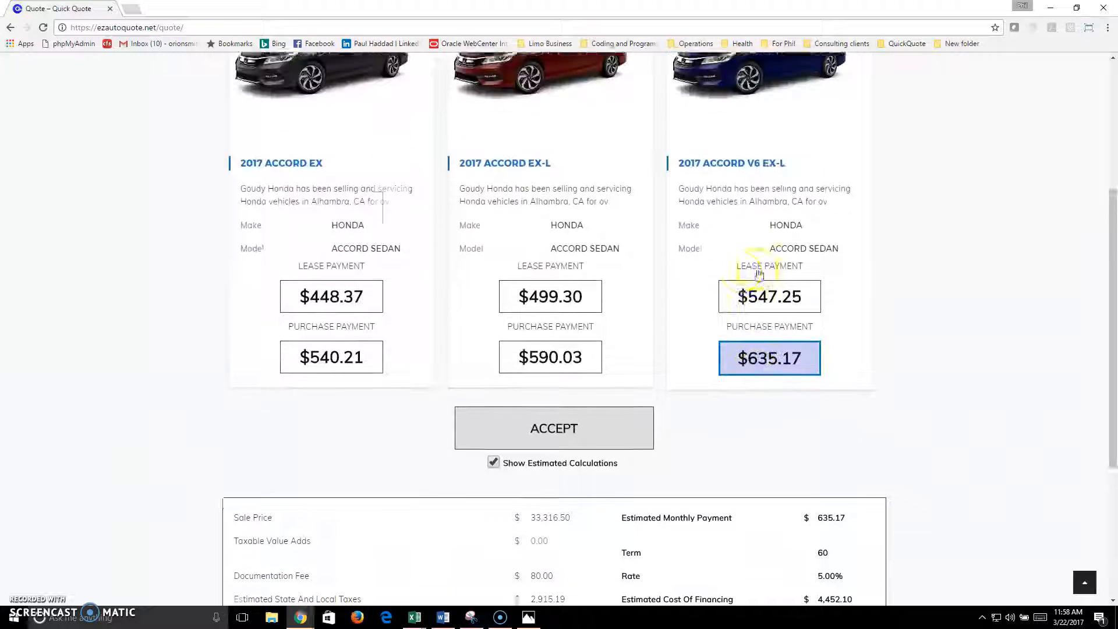
pyautogui.click(498, 477)
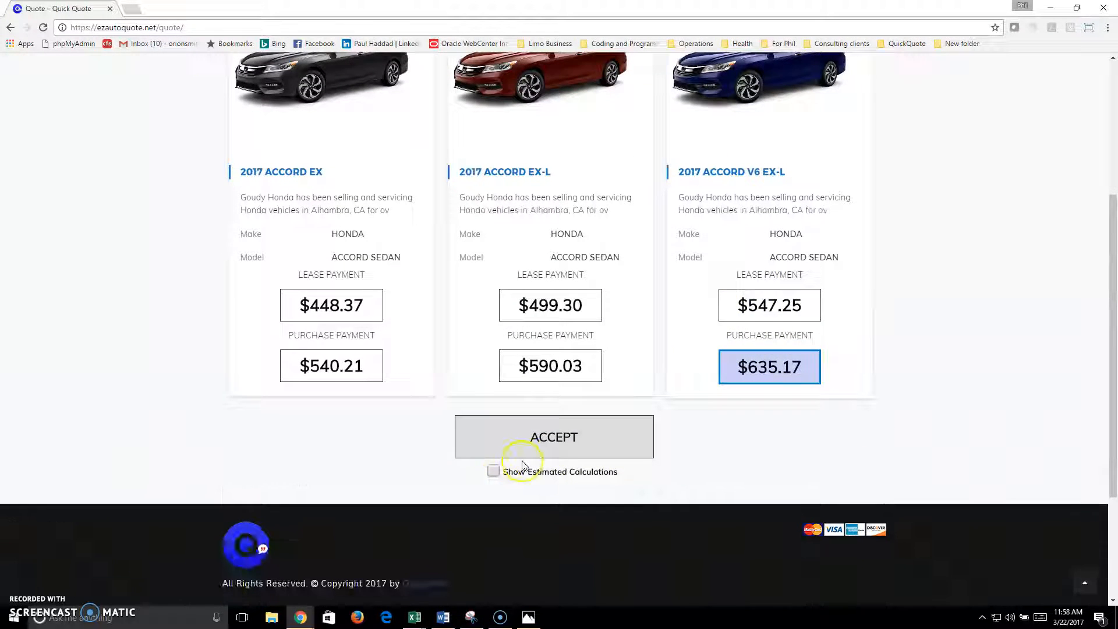
# Step: Choose the Accord EX's $540.21 purchase payment and accept it
pyautogui.scroll(2, 524, 465)
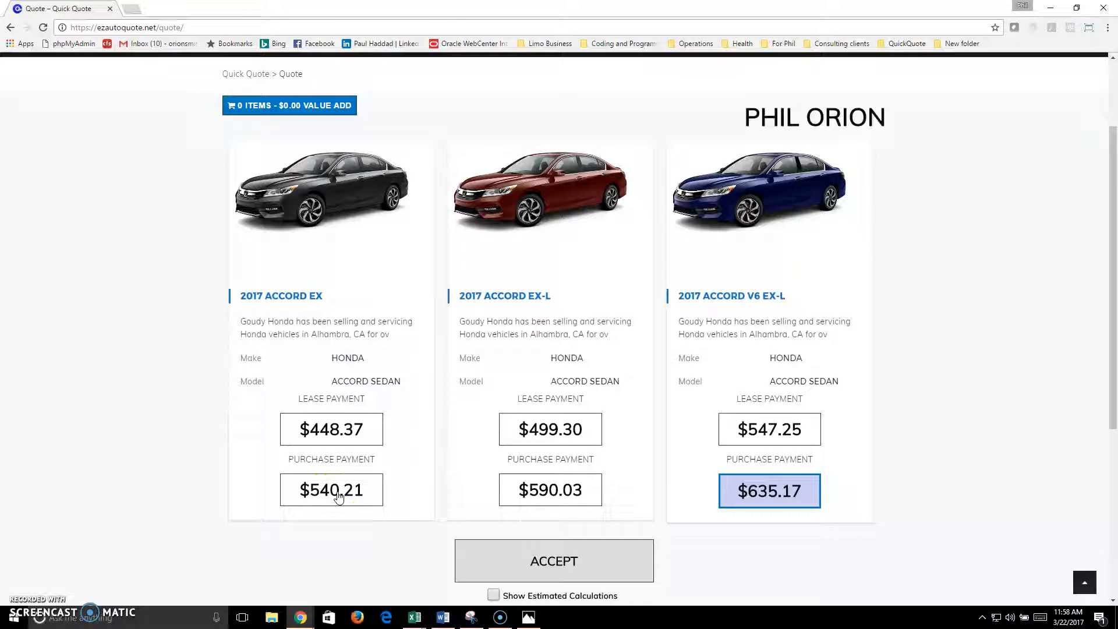
pyautogui.click(343, 495)
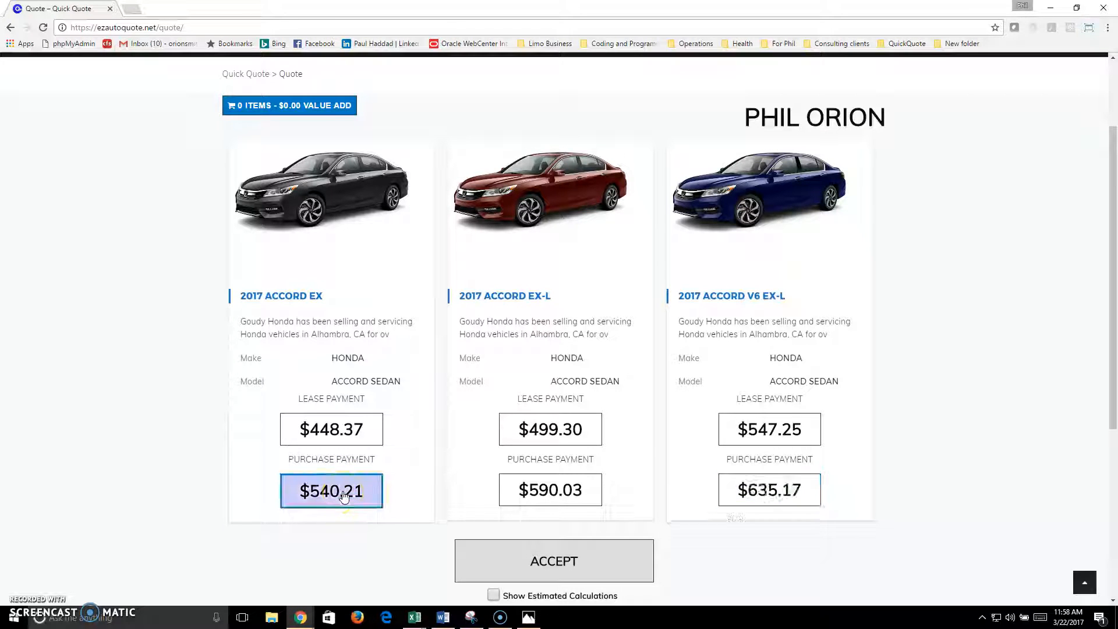
pyautogui.click(574, 540)
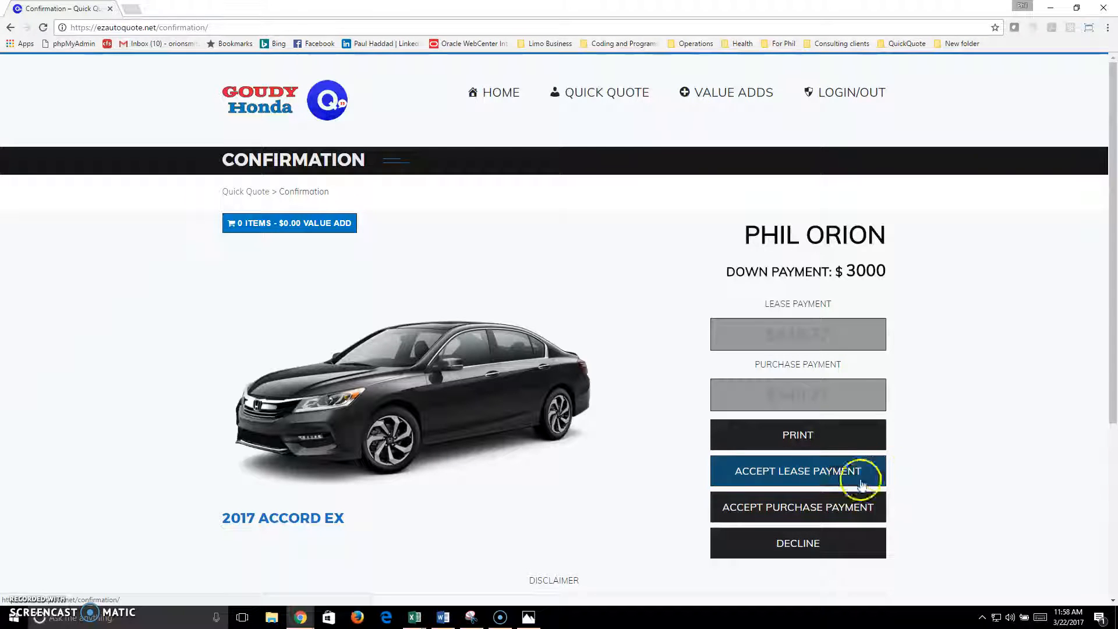
# Step: Accept the 2017 Accord EX purchase, preview the confirmation sheet for printing, then cancel
pyautogui.click(803, 509)
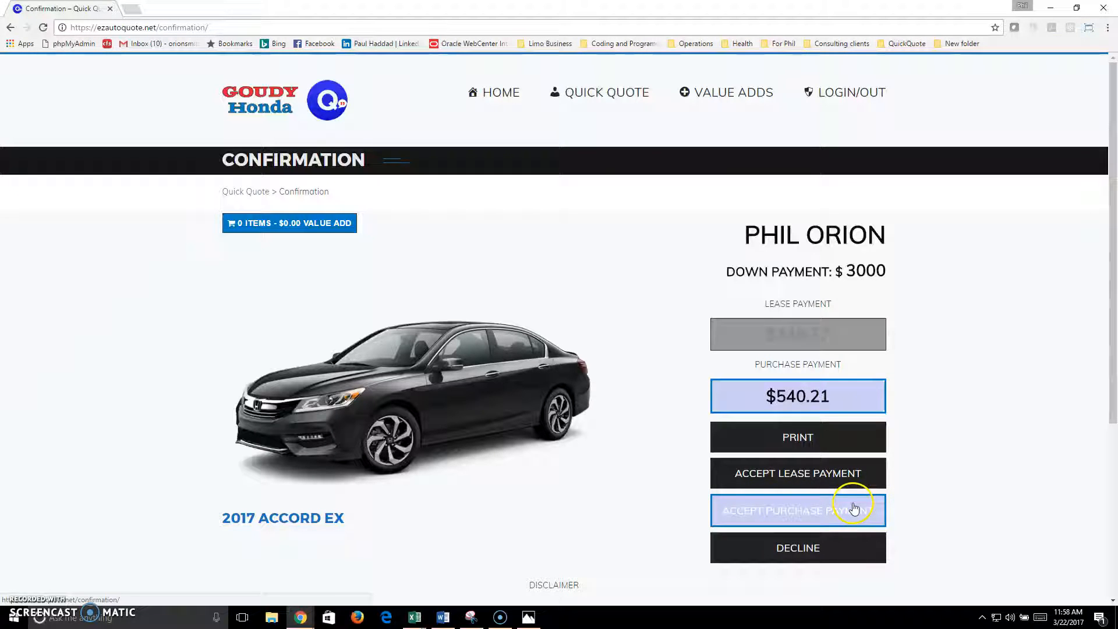
pyautogui.click(806, 443)
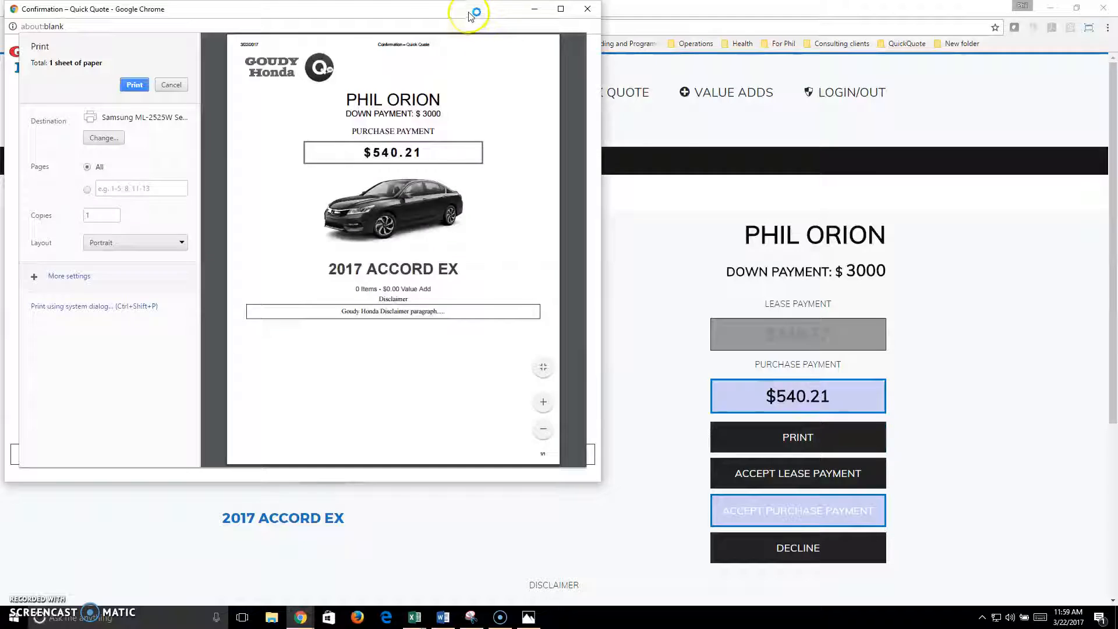
pyautogui.moveTo(469, 13); pyautogui.dragTo(750, 78)
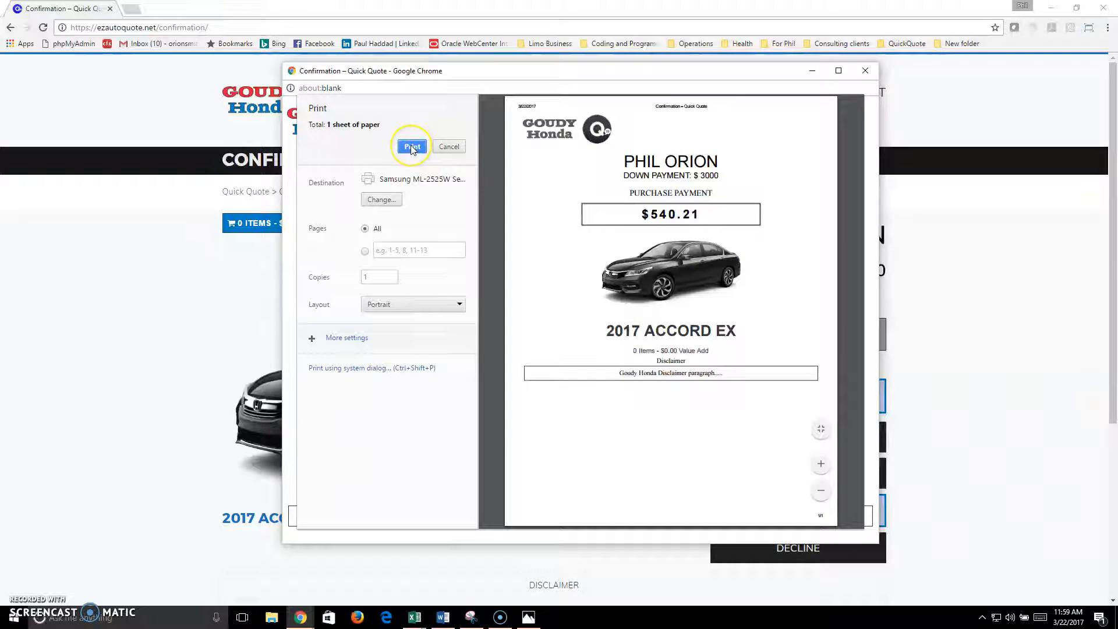
pyautogui.click(450, 147)
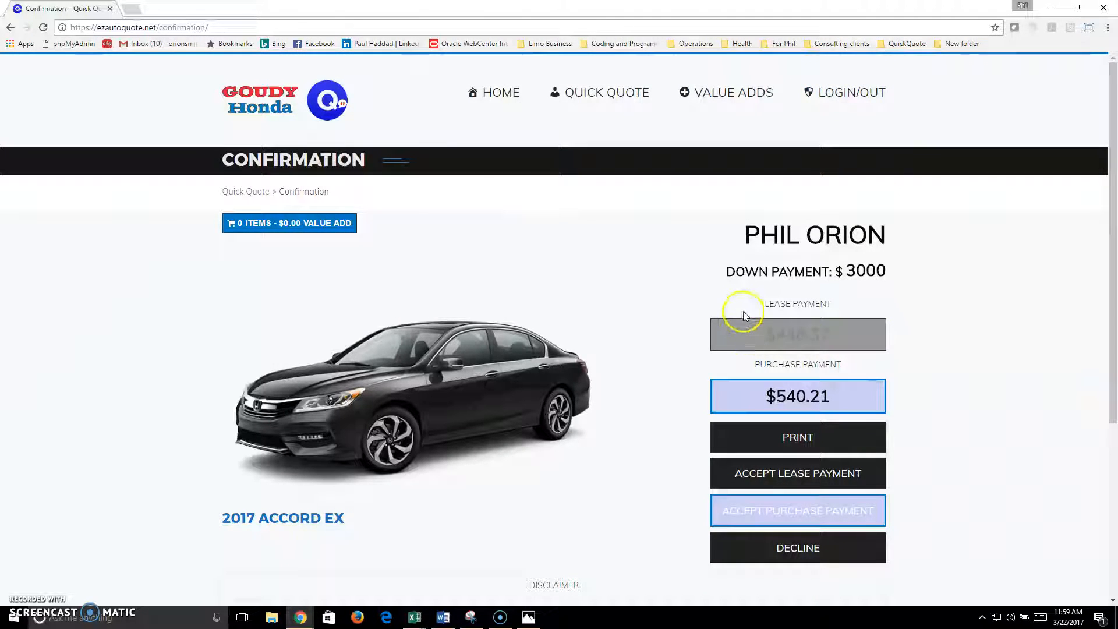
# Step: Add Gap Insurance to the value-add cart
pyautogui.scroll(-5, 758, 314)
pyautogui.scroll(5, 757, 318)
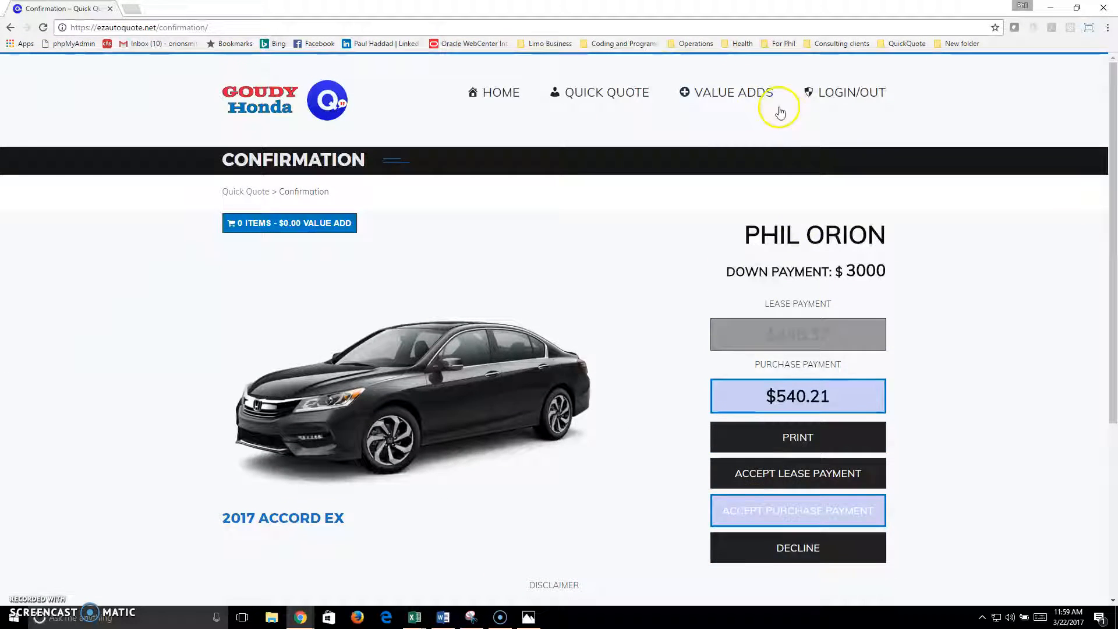
pyautogui.moveTo(738, 97)
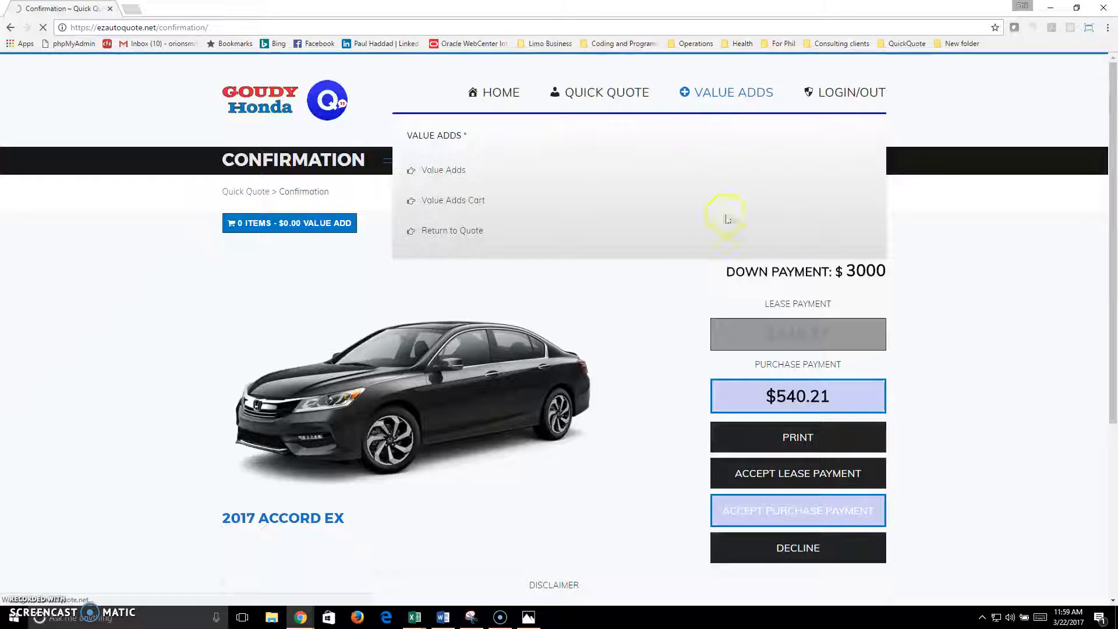
pyautogui.scroll(-10, 587, 376)
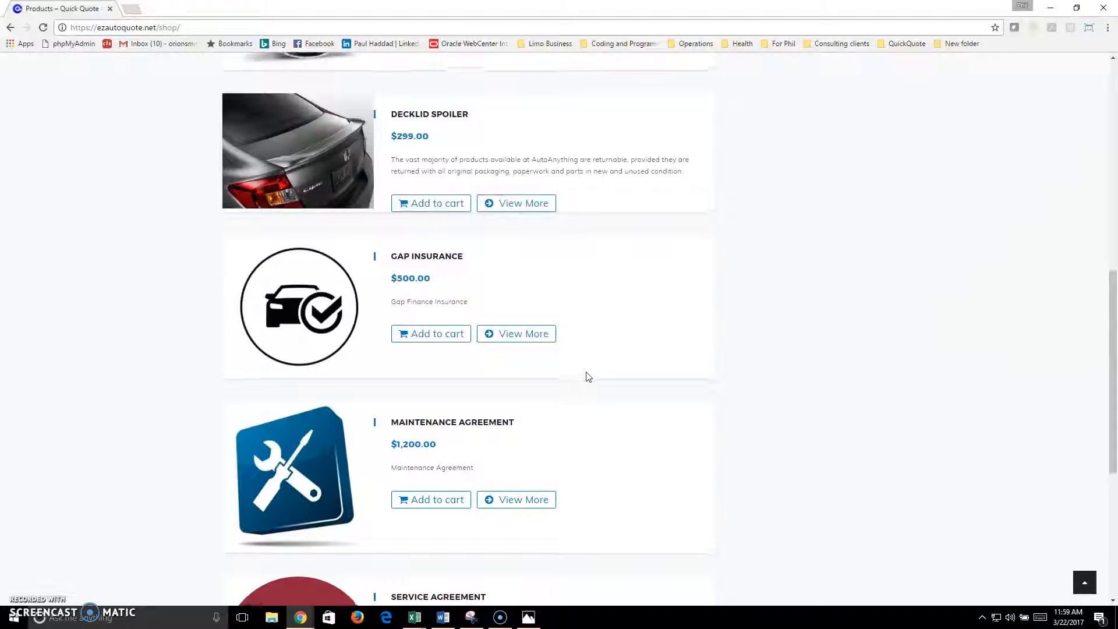
pyautogui.scroll(-2, 587, 376)
pyautogui.click(431, 244)
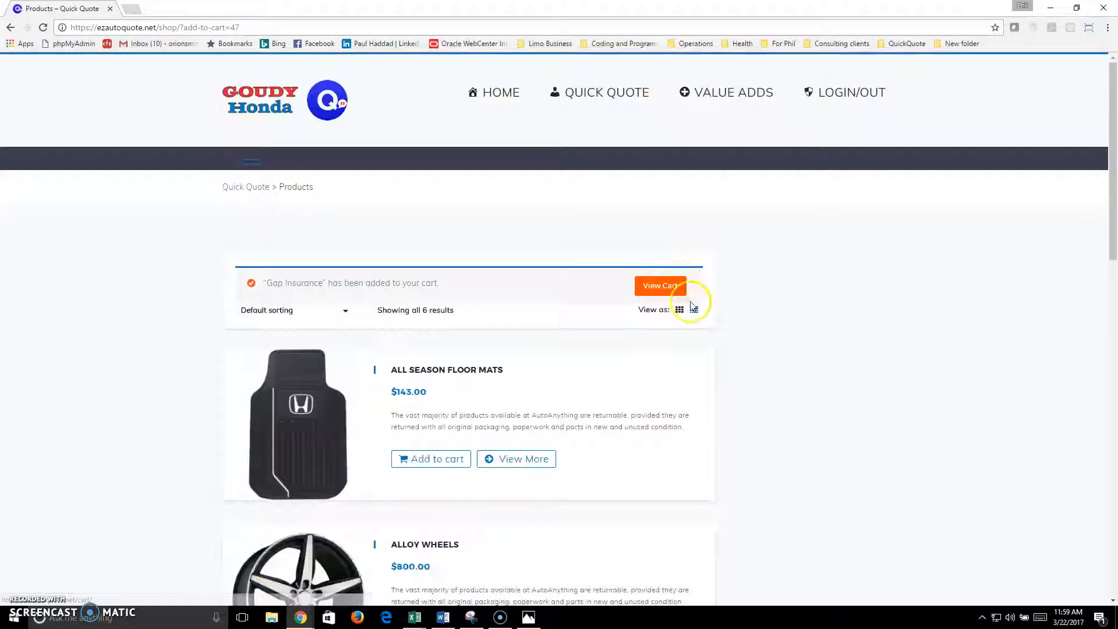
# Step: Add All Season Floor Mats and return to the quote totalling $643.00
pyautogui.scroll(-7, 691, 307)
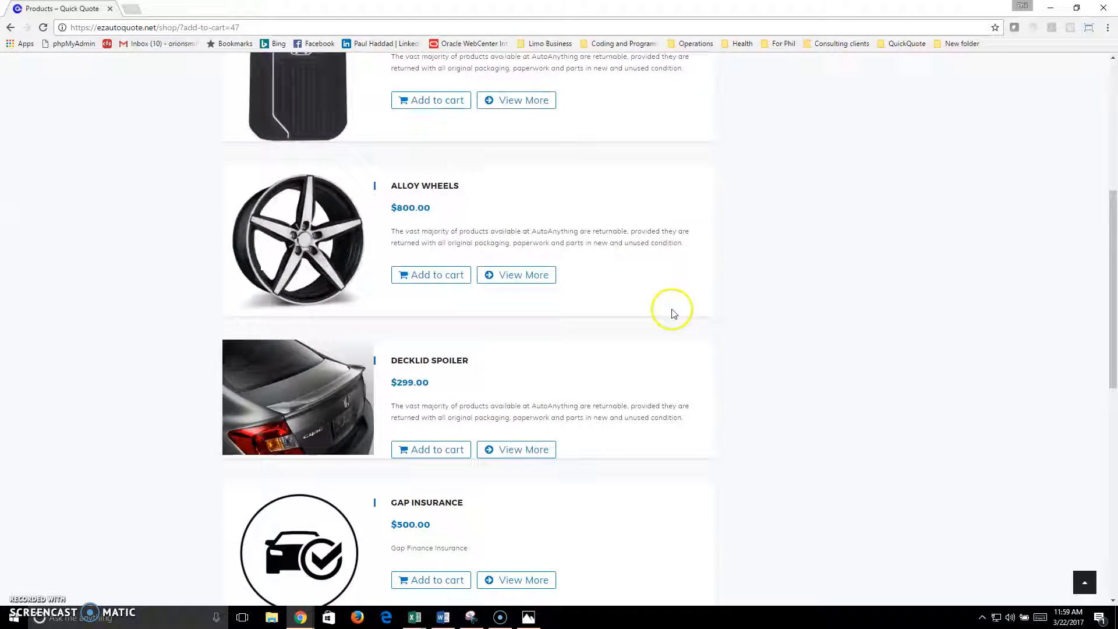
pyautogui.scroll(-7, 663, 318)
pyautogui.scroll(8, 661, 319)
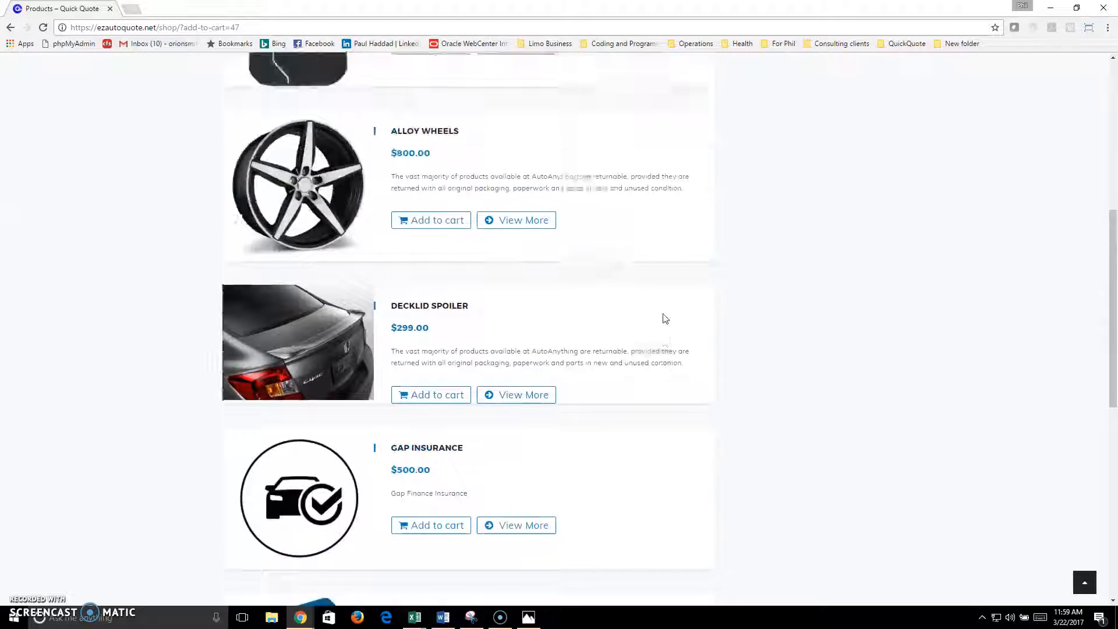
pyautogui.scroll(3, 512, 341)
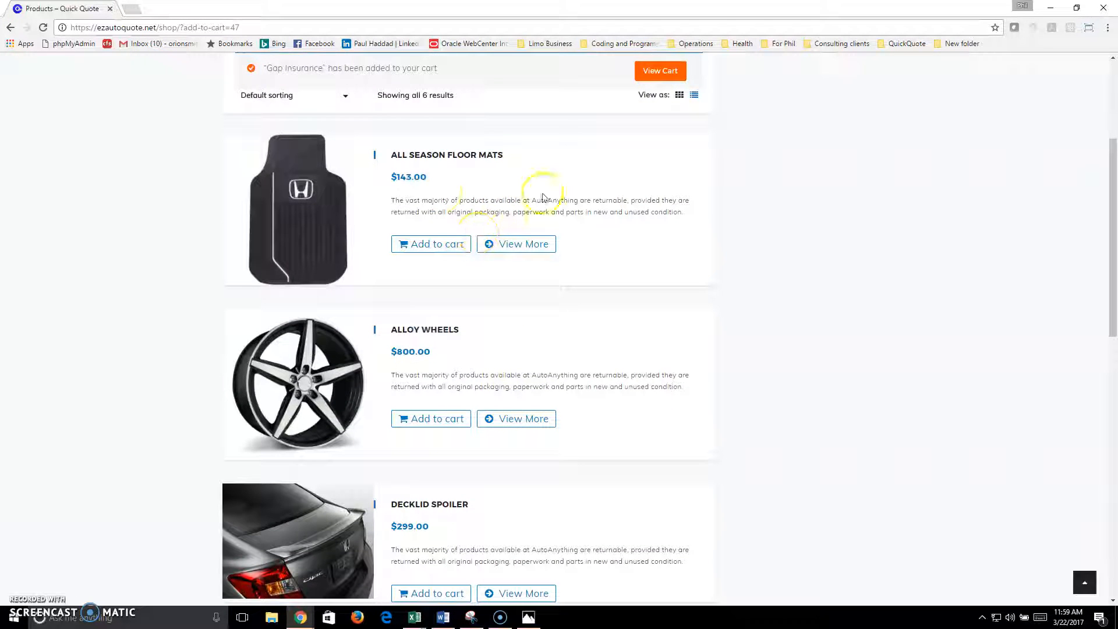
pyautogui.click(413, 247)
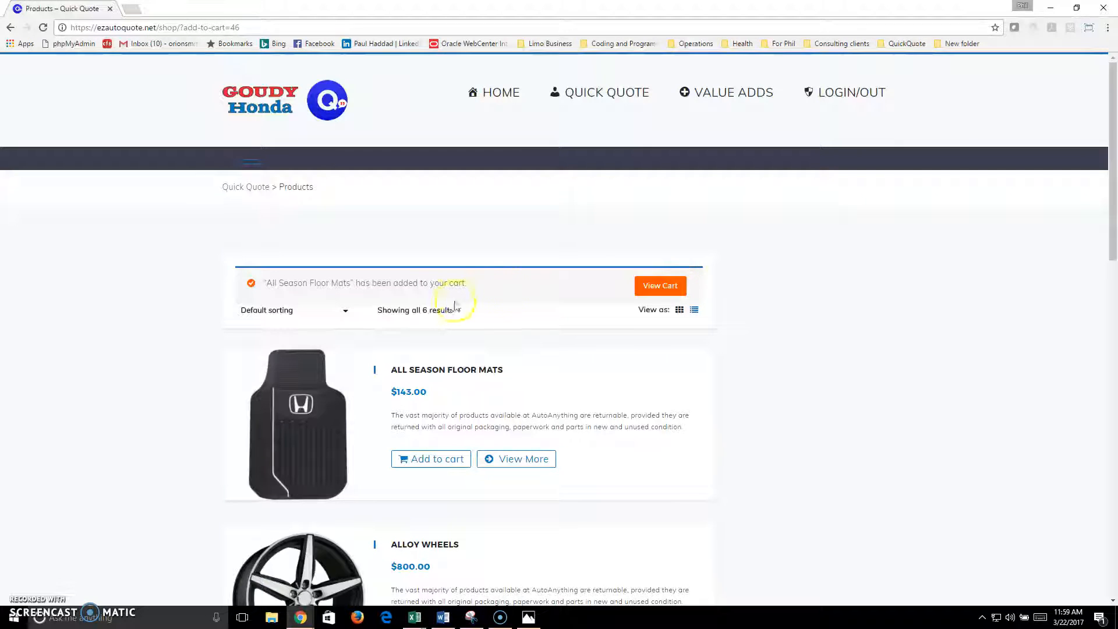
pyautogui.moveTo(716, 96)
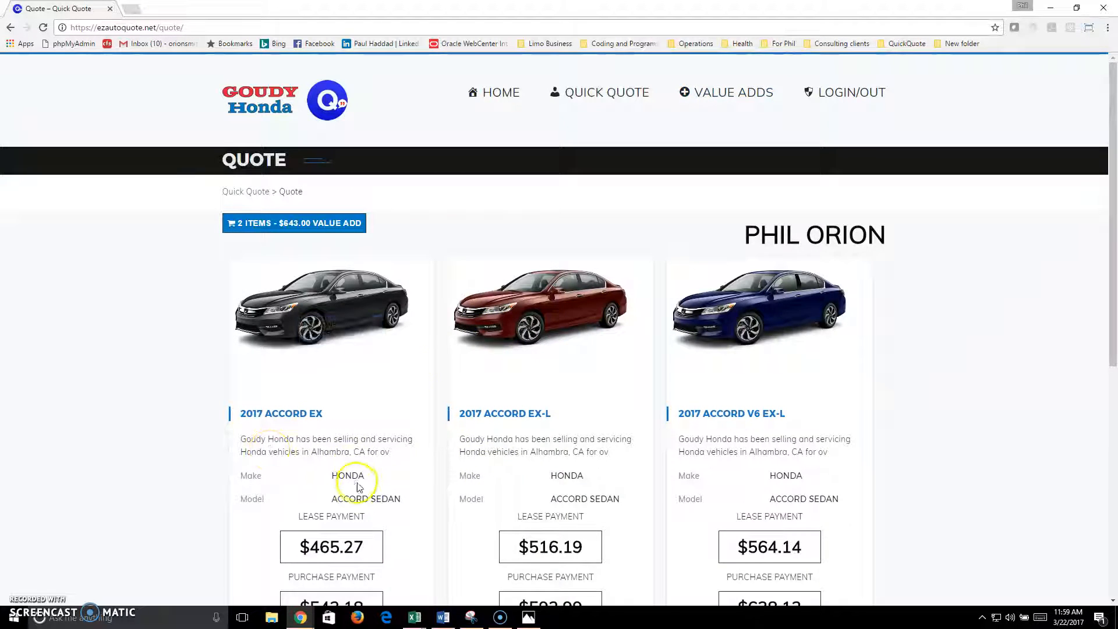
# Step: Select the 2017 Accord EX's $543.18 purchase payment, including value adds, and accept it
pyautogui.scroll(-3, 356, 477)
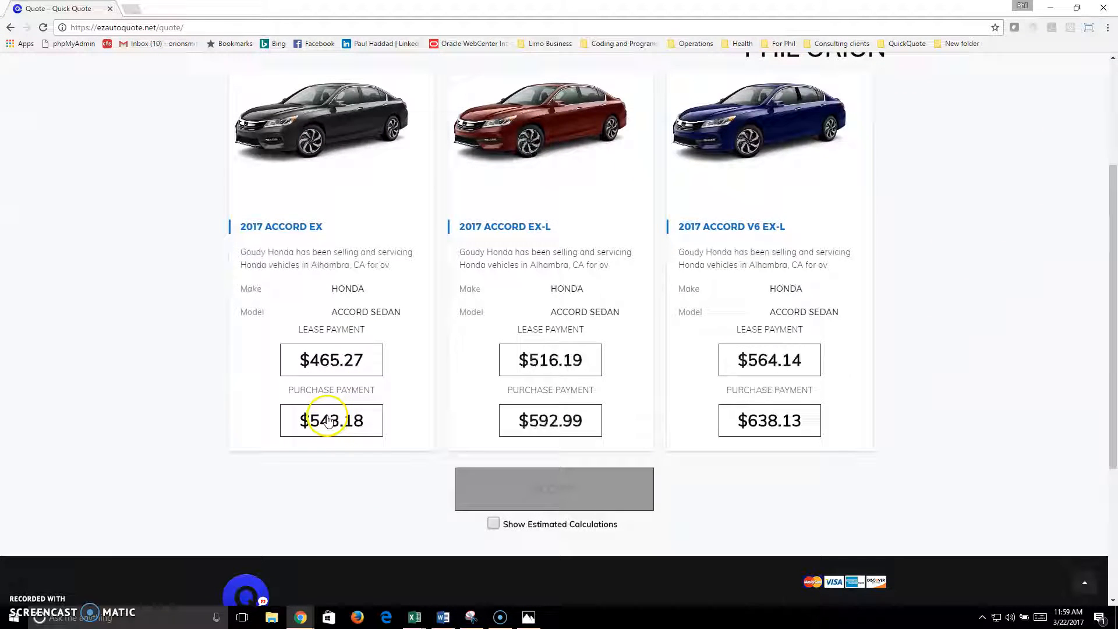
pyautogui.click(575, 432)
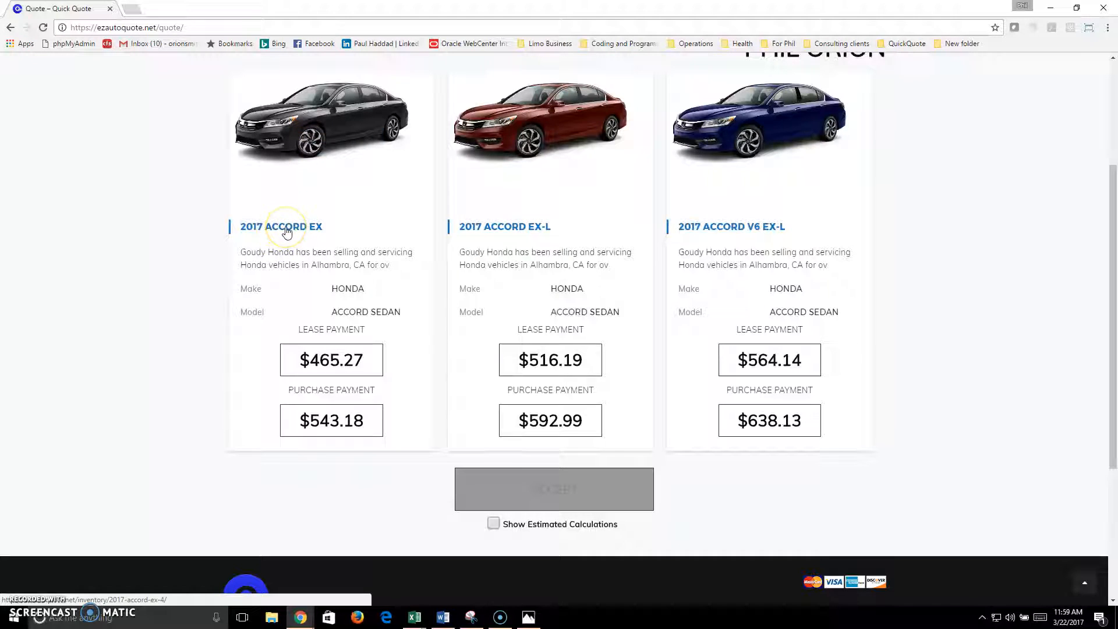
pyautogui.scroll(2, 634, 305)
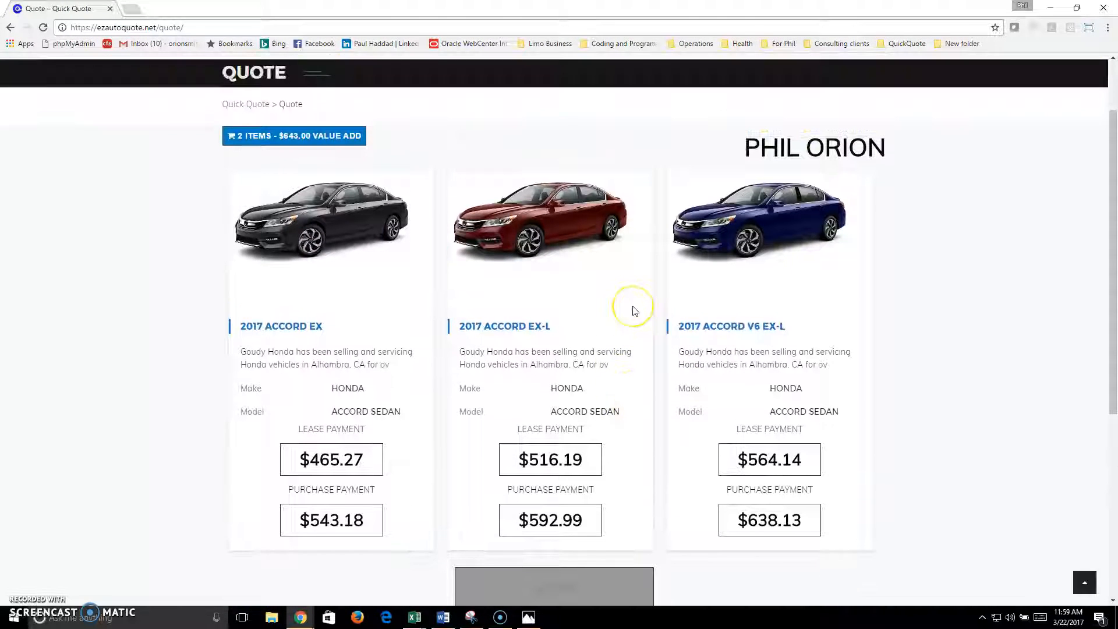
pyautogui.scroll(-3, 635, 311)
pyautogui.scroll(2, 631, 312)
pyautogui.moveTo(774, 152)
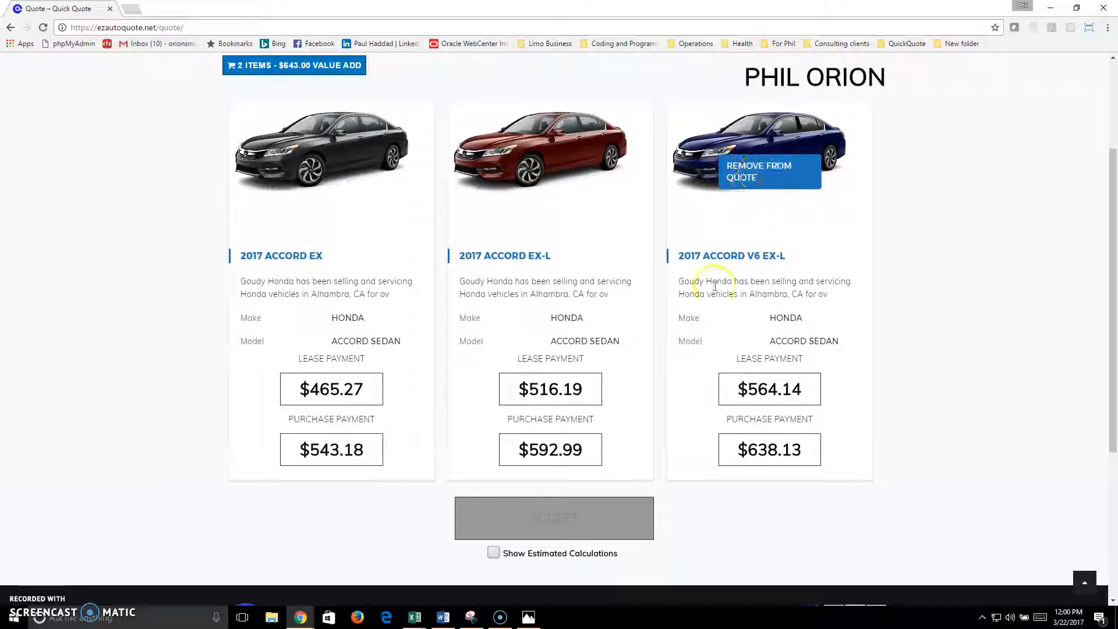
pyautogui.scroll(-5, 596, 314)
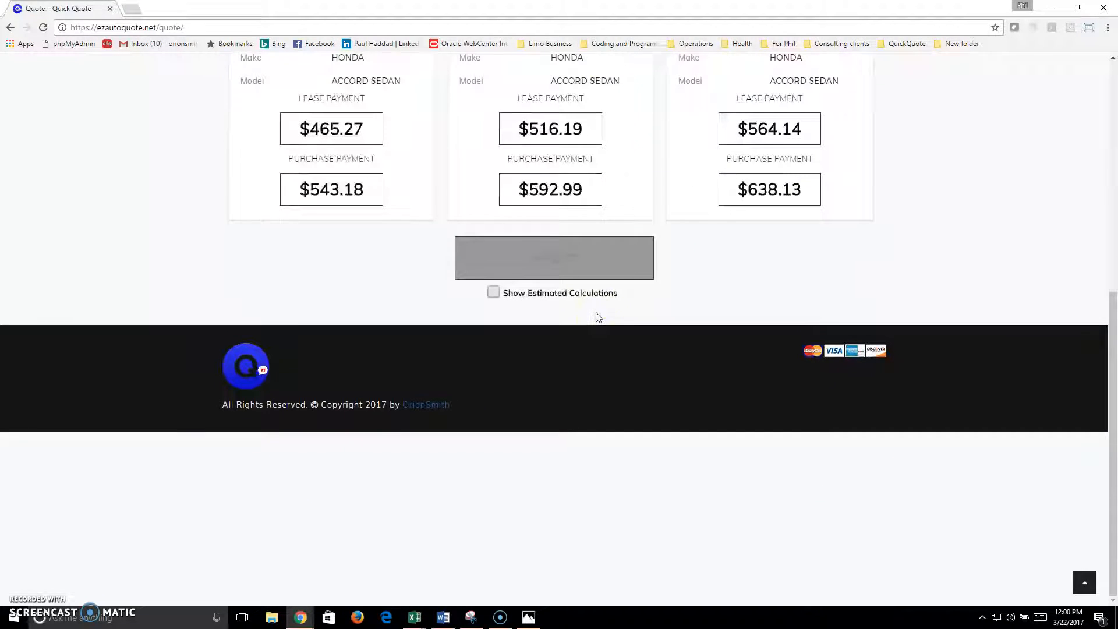
pyautogui.click(351, 194)
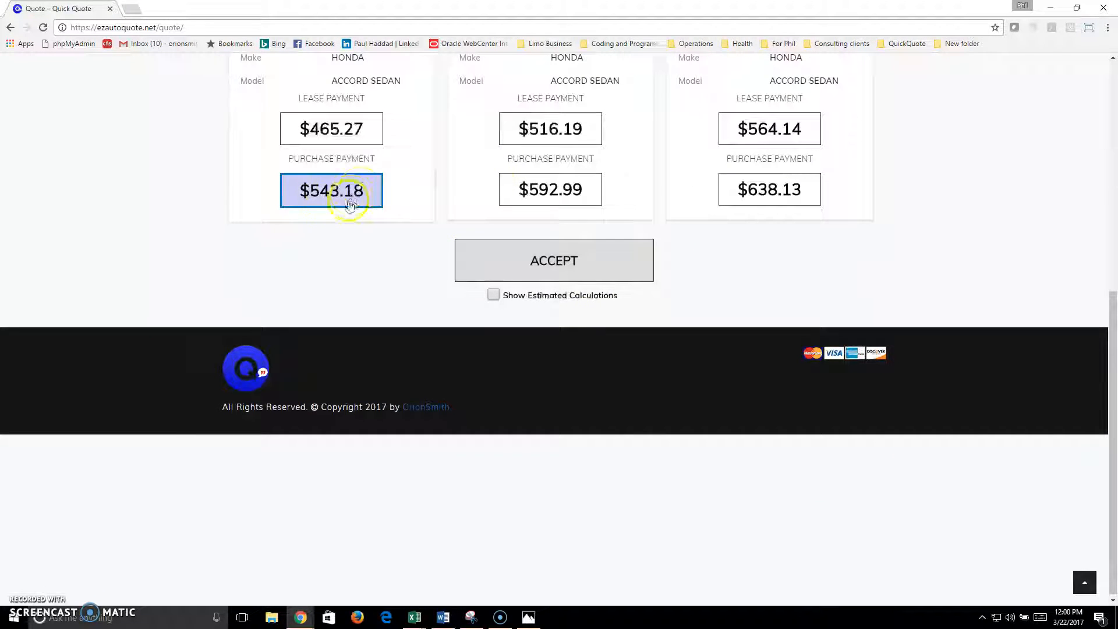
pyautogui.click(569, 254)
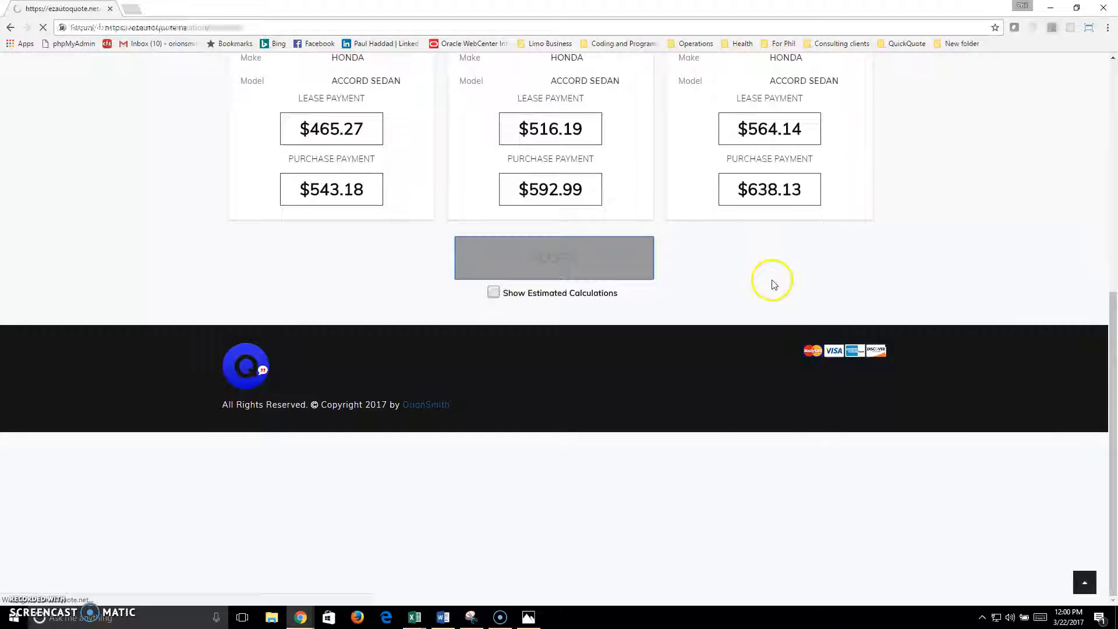
# Step: Confirm the $543.18 purchase payment over the $465.27 lease and show the quote's print preview centred
pyautogui.scroll(-1, 797, 325)
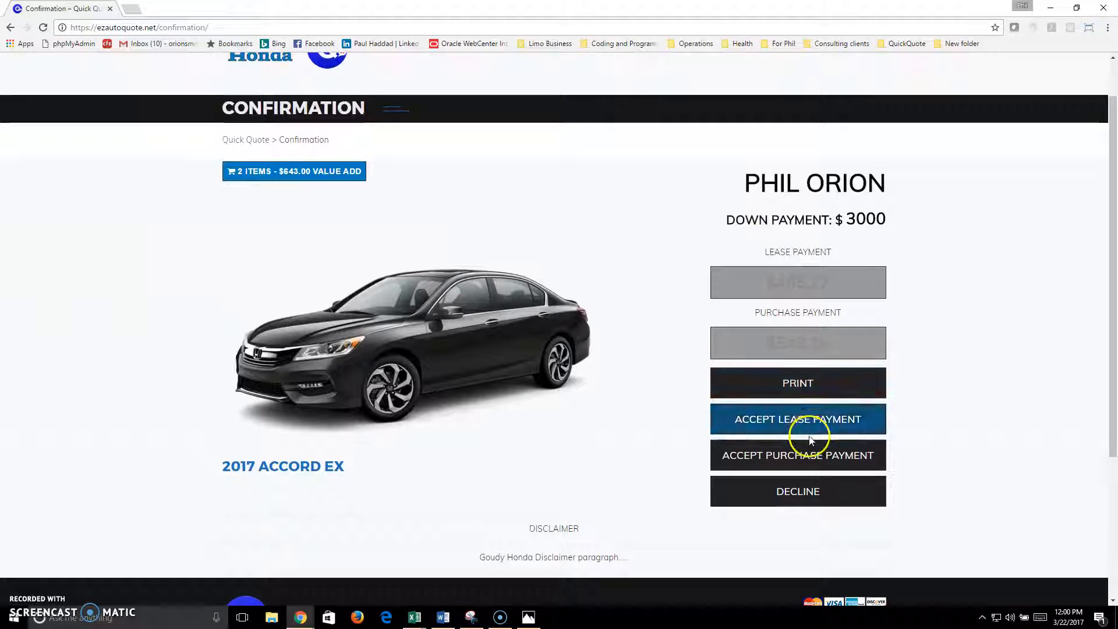
pyautogui.click(809, 457)
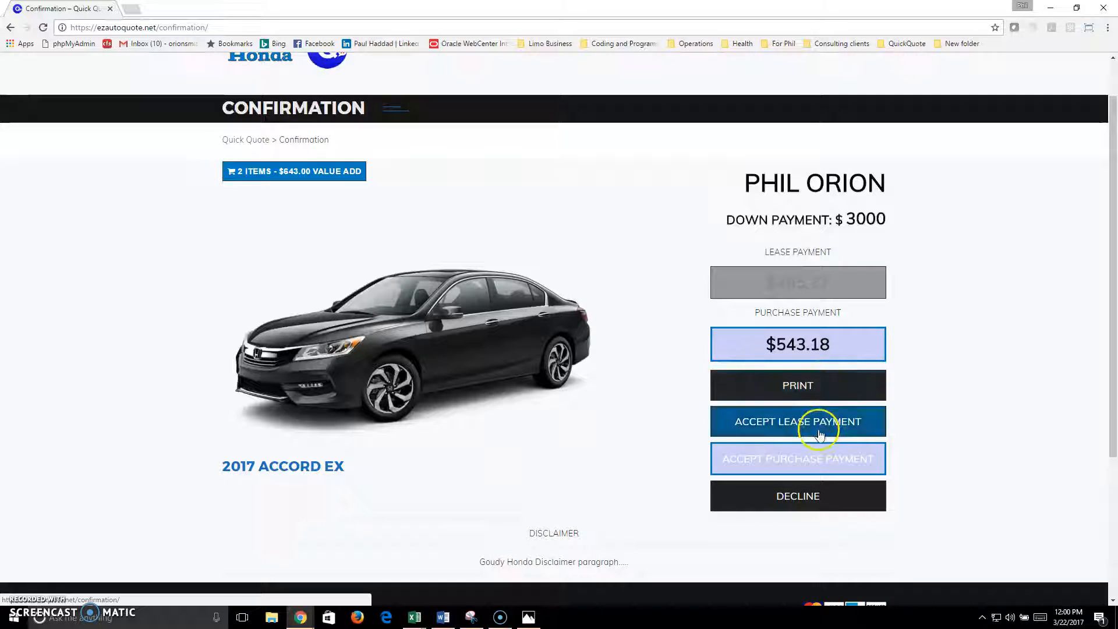
pyautogui.click(812, 430)
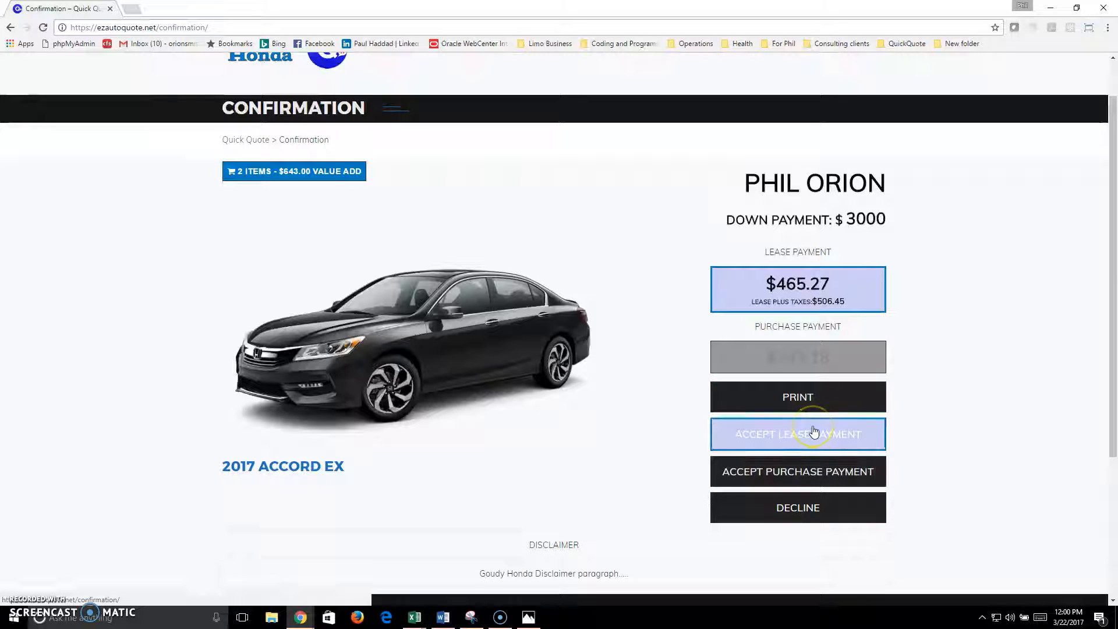
pyautogui.click(799, 469)
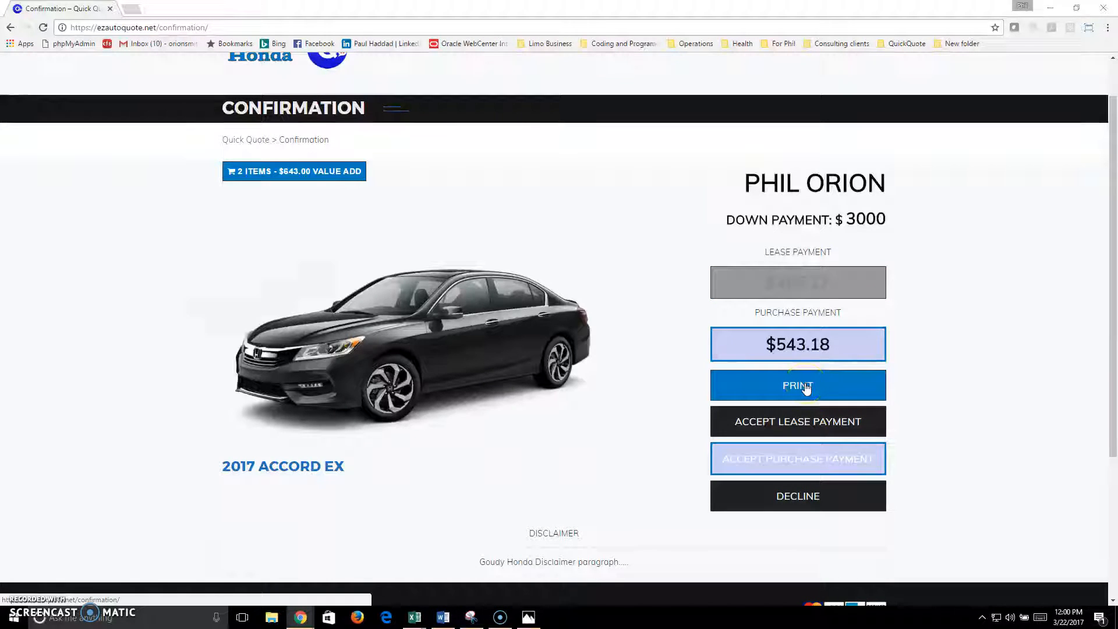
pyautogui.click(806, 387)
pyautogui.moveTo(312, 6); pyautogui.dragTo(608, 31)
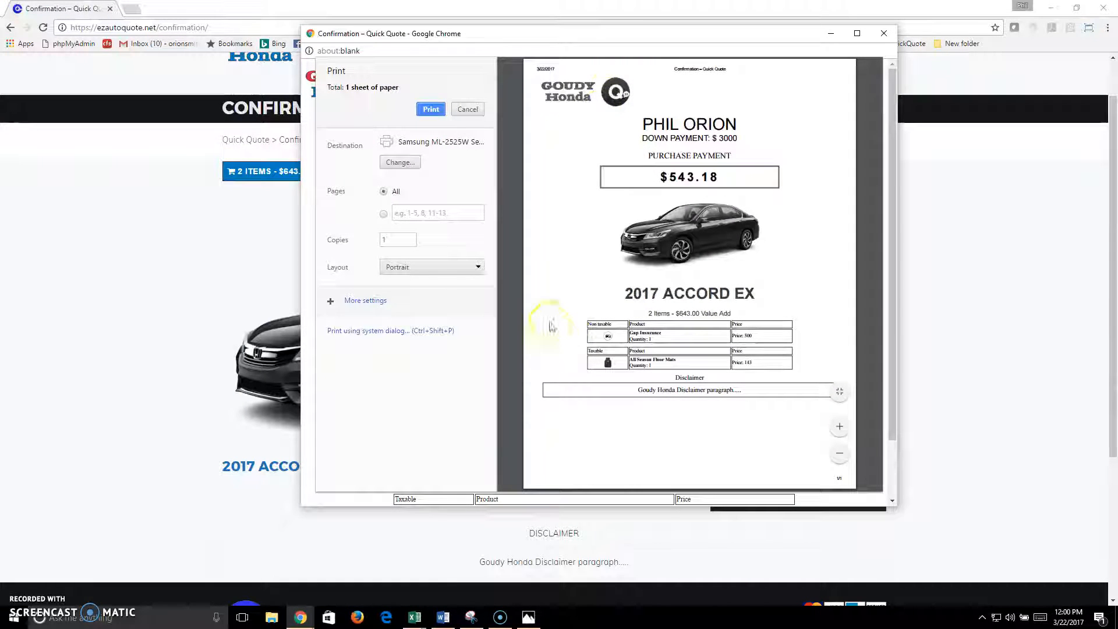